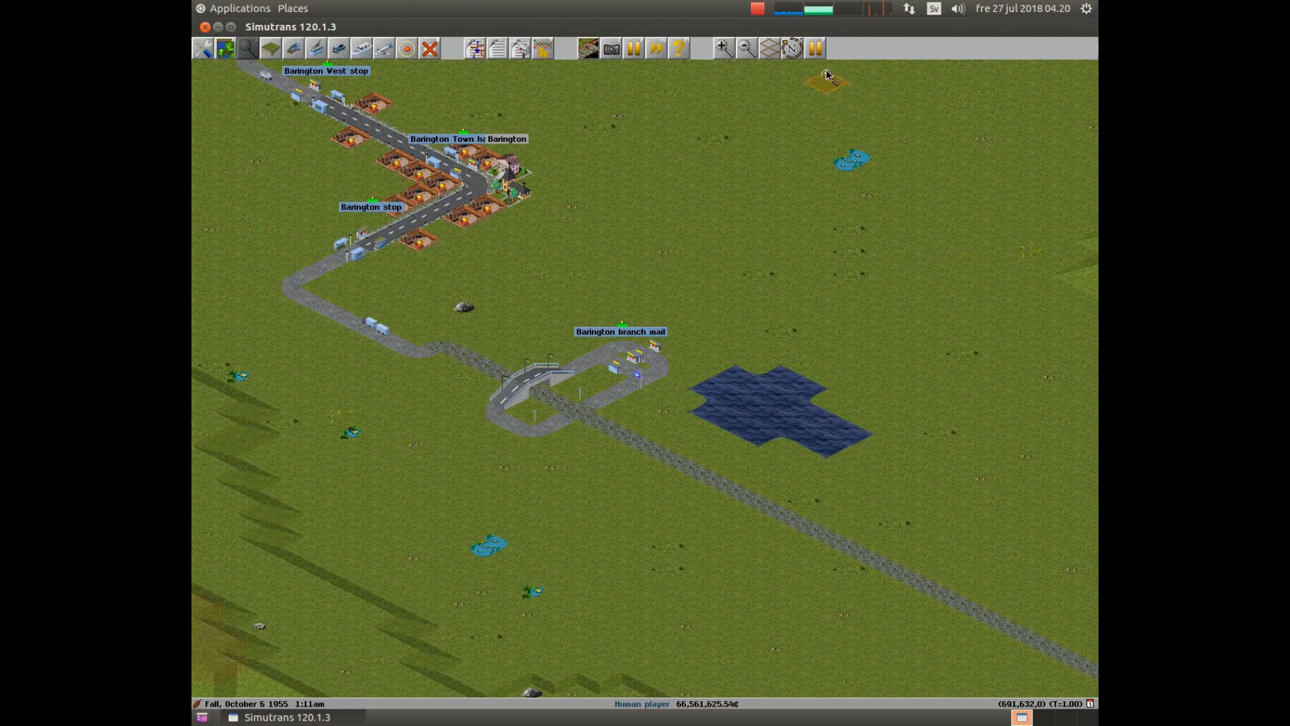
left_click(818, 51)
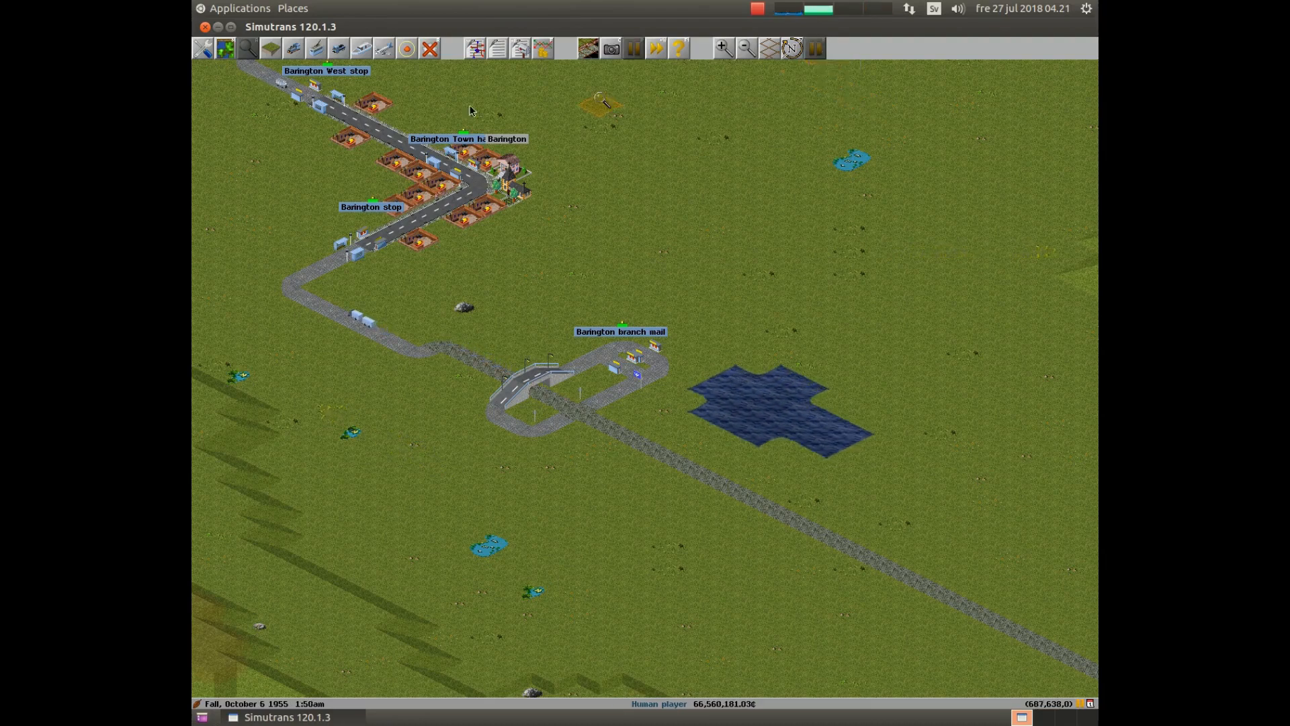
left_click(229, 51)
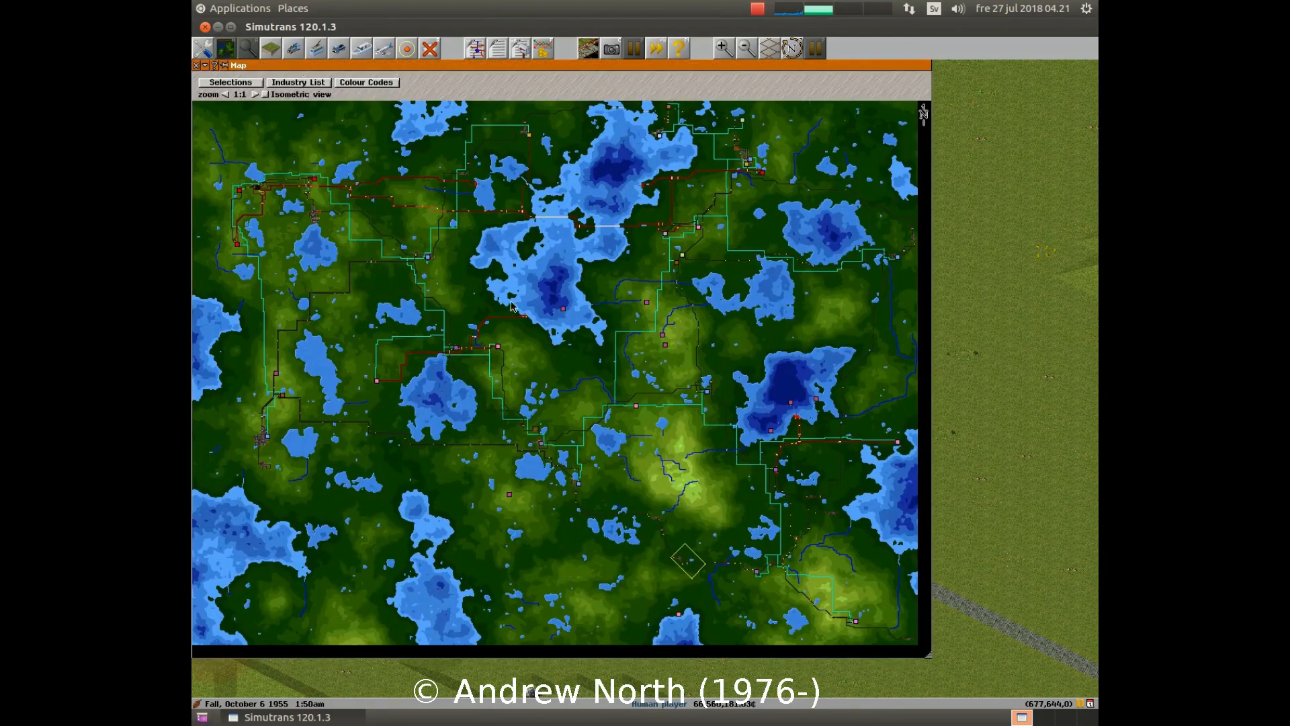
left_click(230, 82)
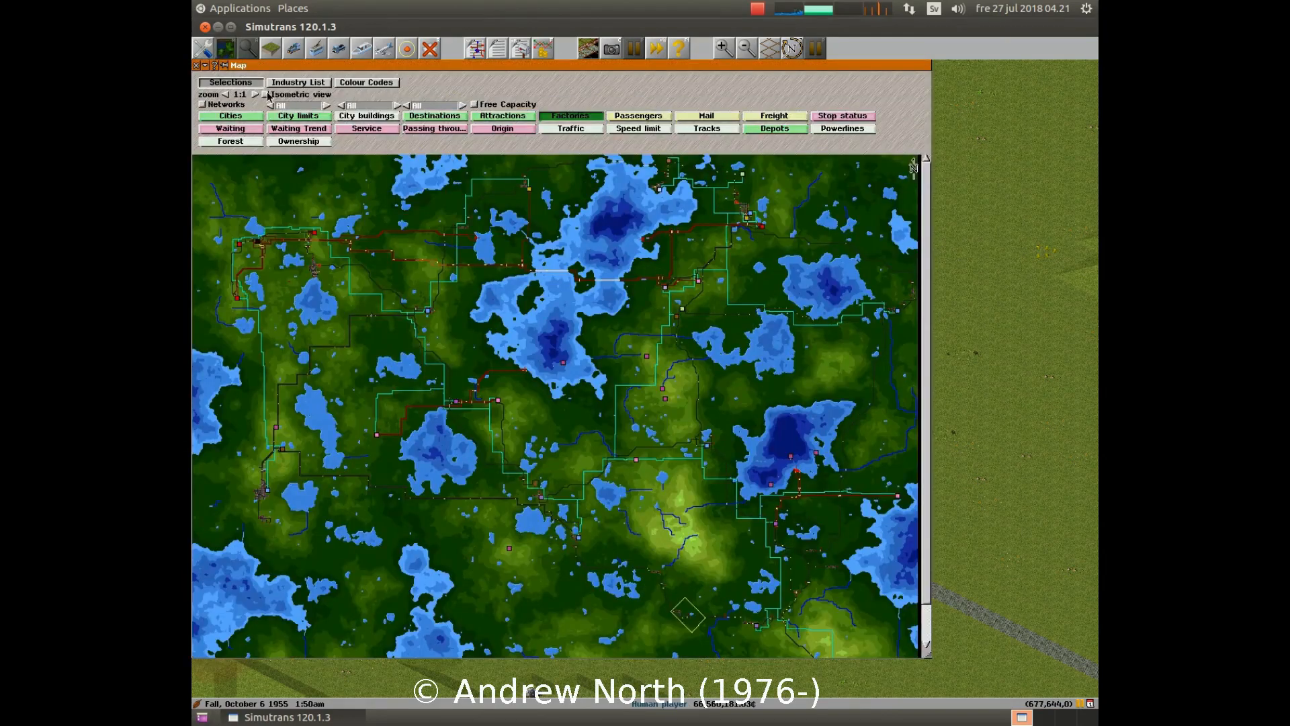
left_click(230, 82)
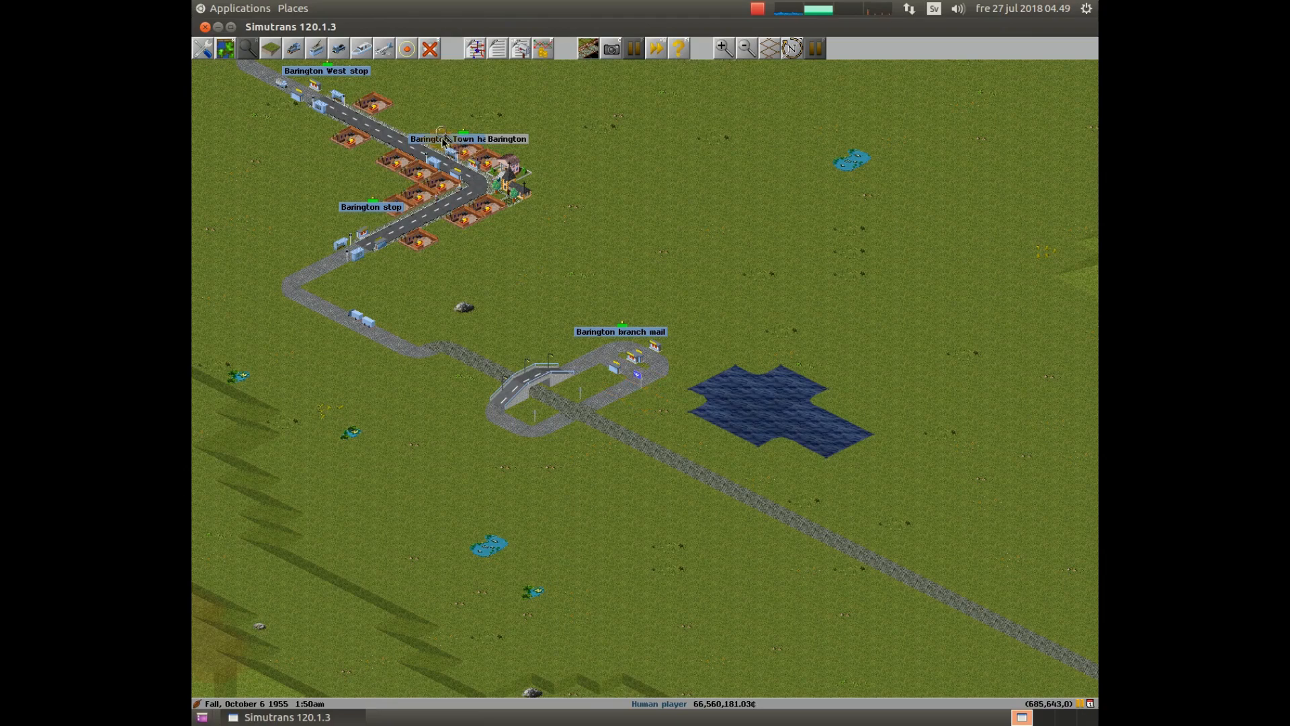
Step: Lay a three-tile taxiway strip northeast of the Barington branch mail stop using Airport Tools
left_click(386, 52)
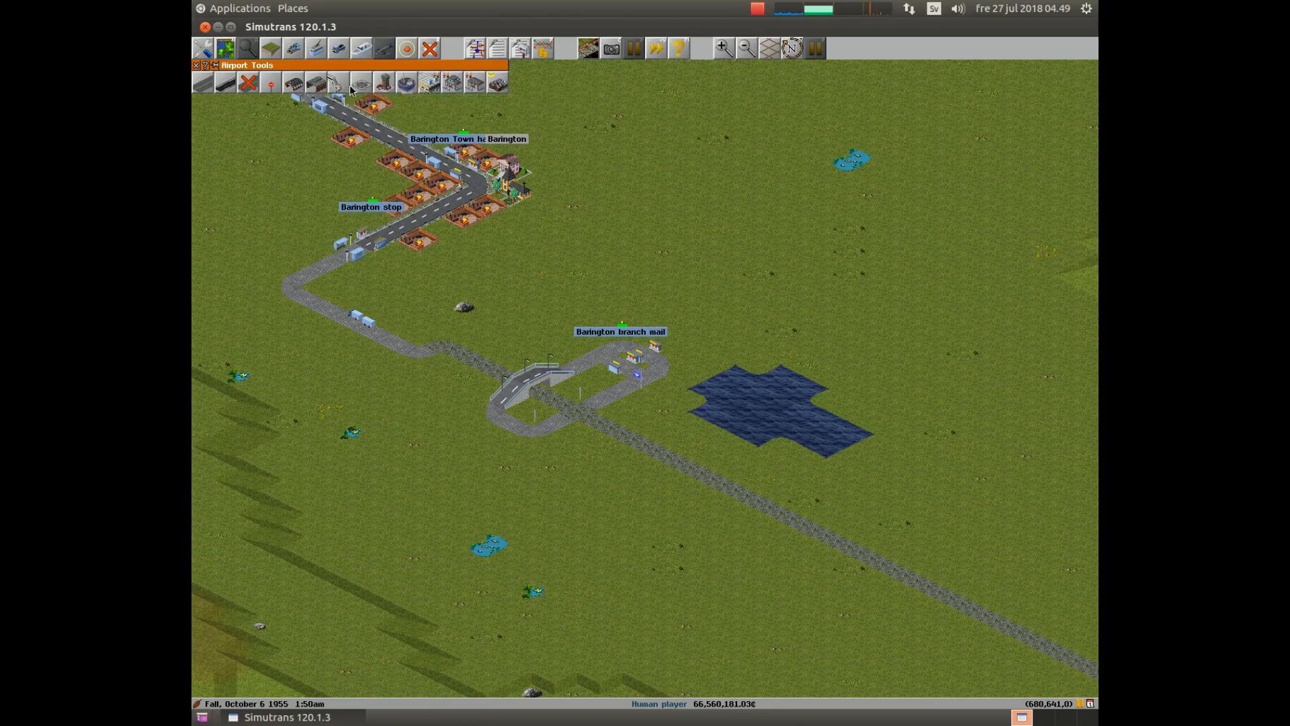
left_click(202, 87)
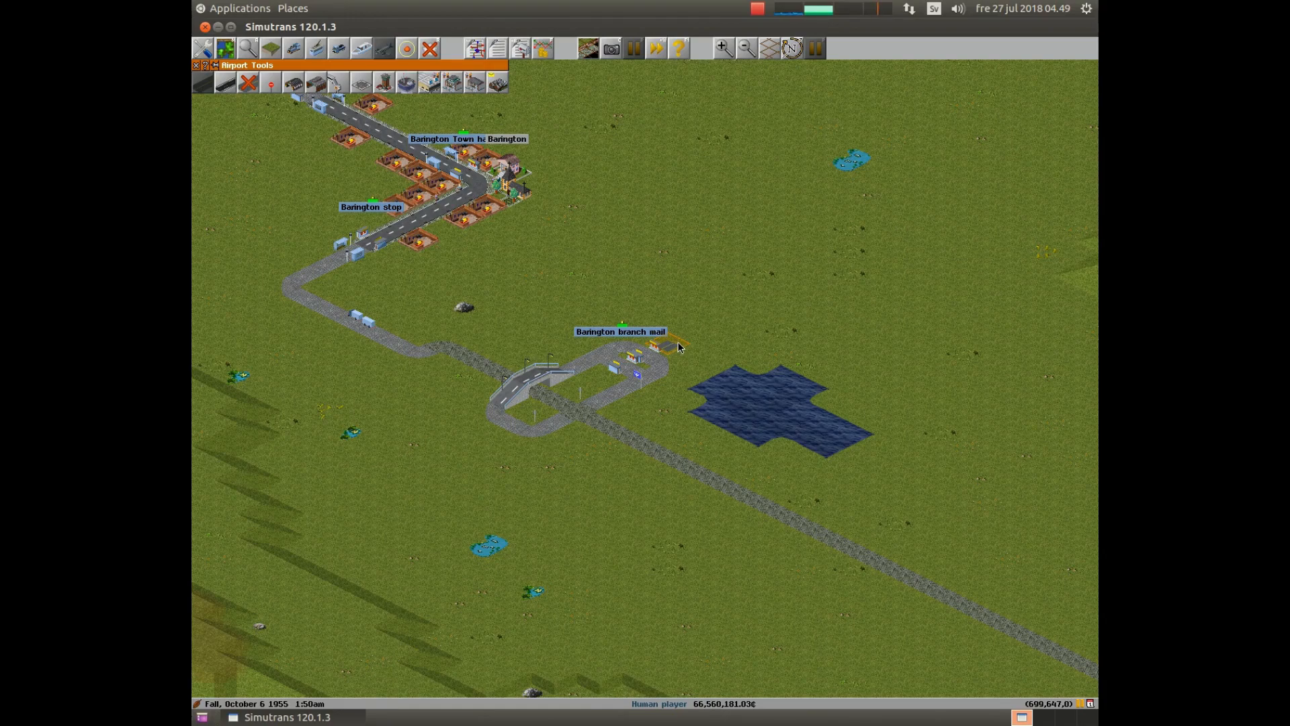
left_click_drag(677, 350, 721, 326)
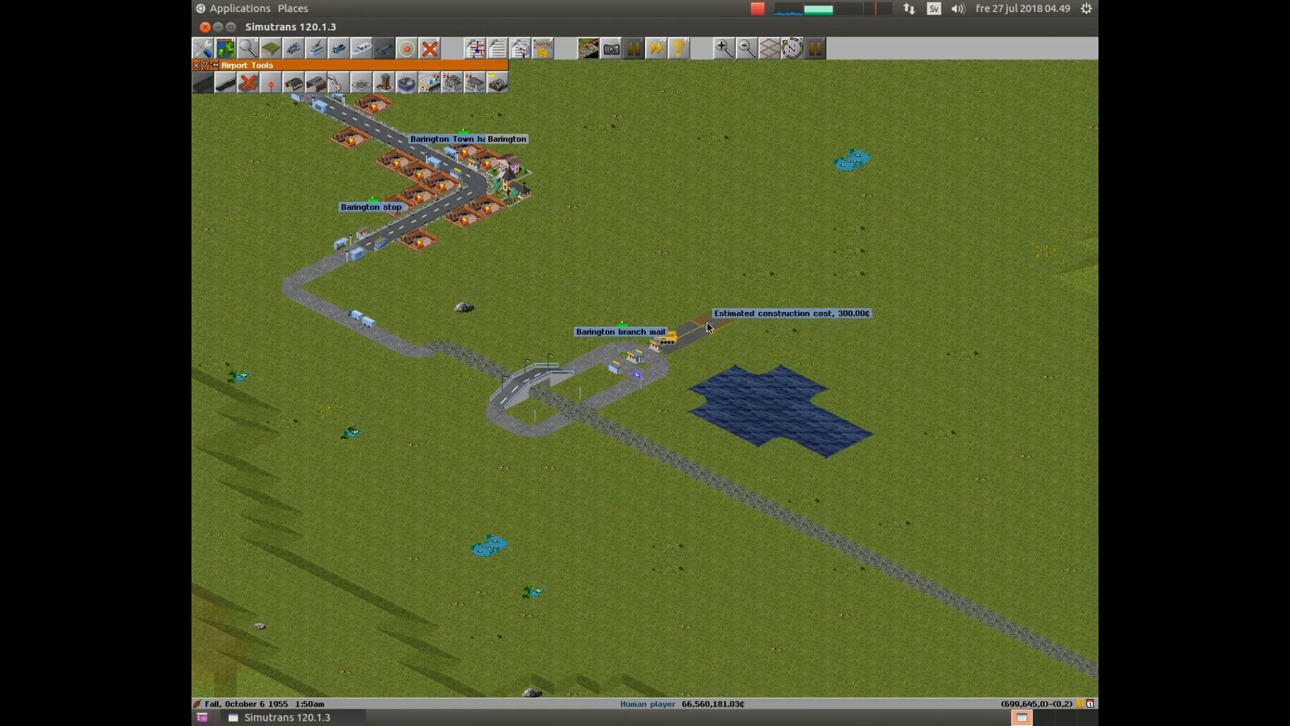
Step: Build an aircraft hangar at the taxiway's northeast end, run time briefly, then pause again
left_click(363, 84)
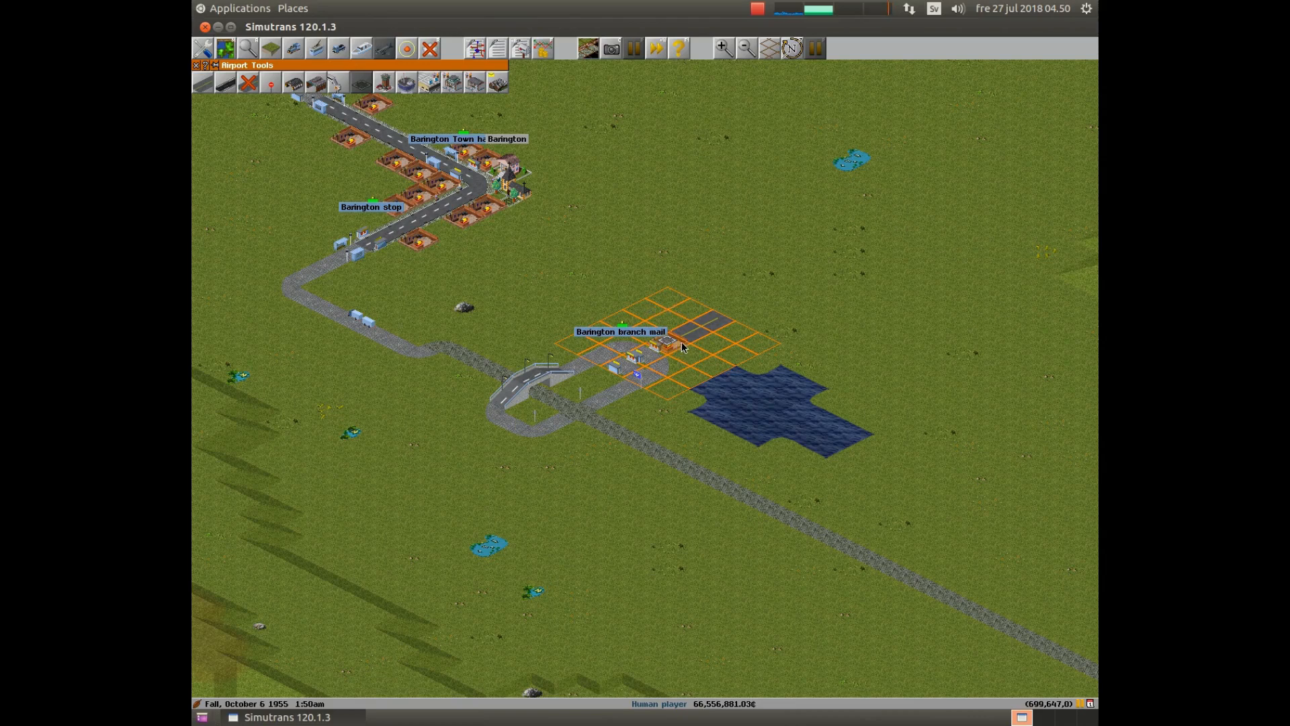
left_click(297, 86)
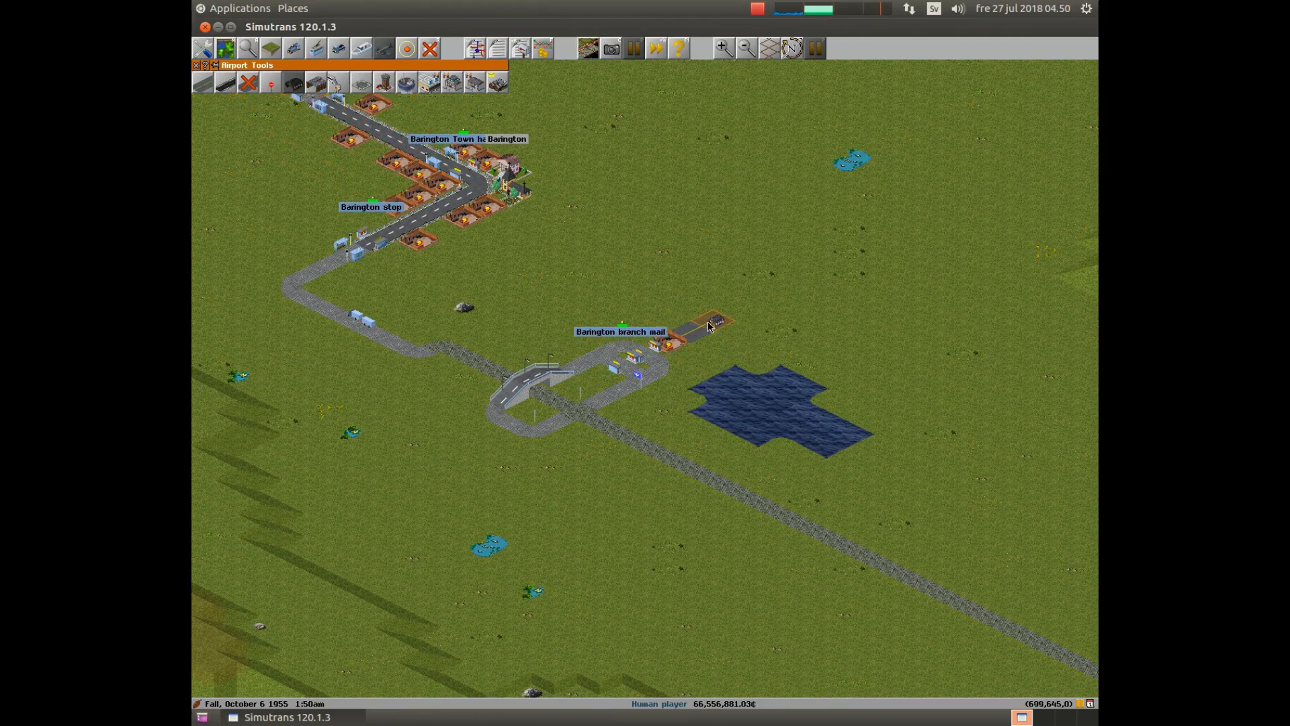
left_click(715, 322)
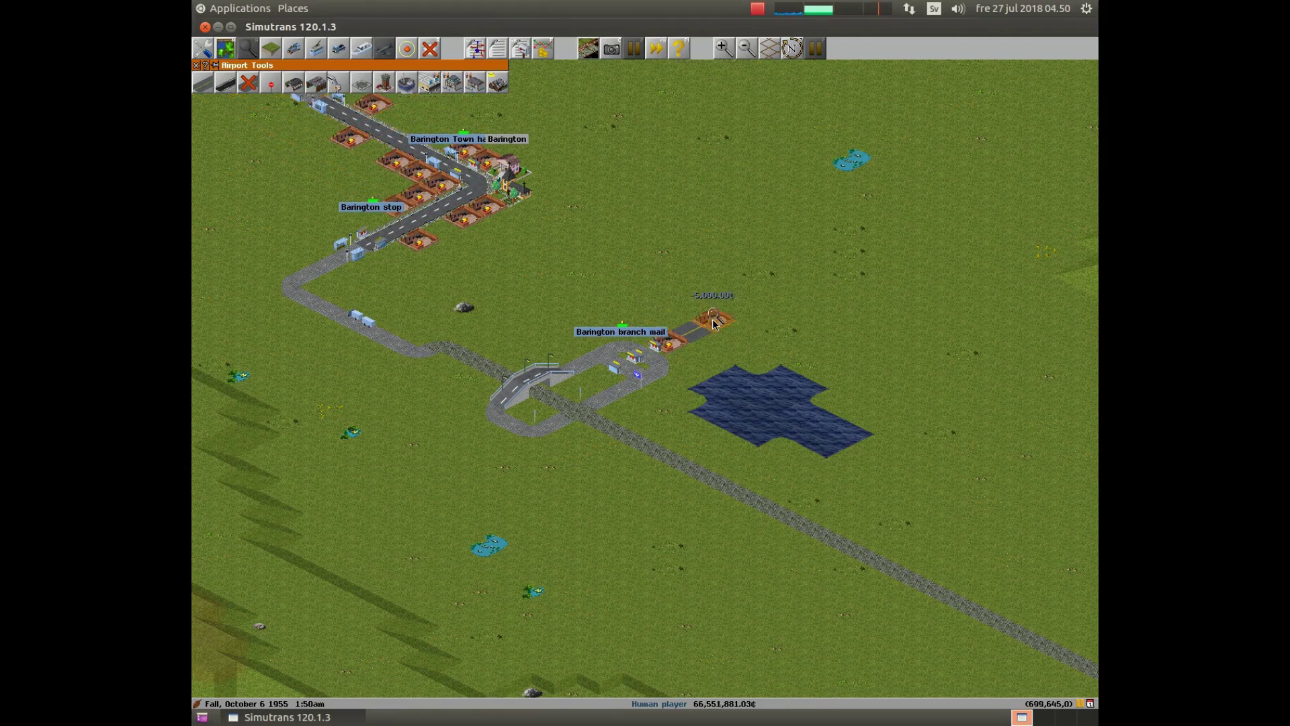
left_click(822, 51)
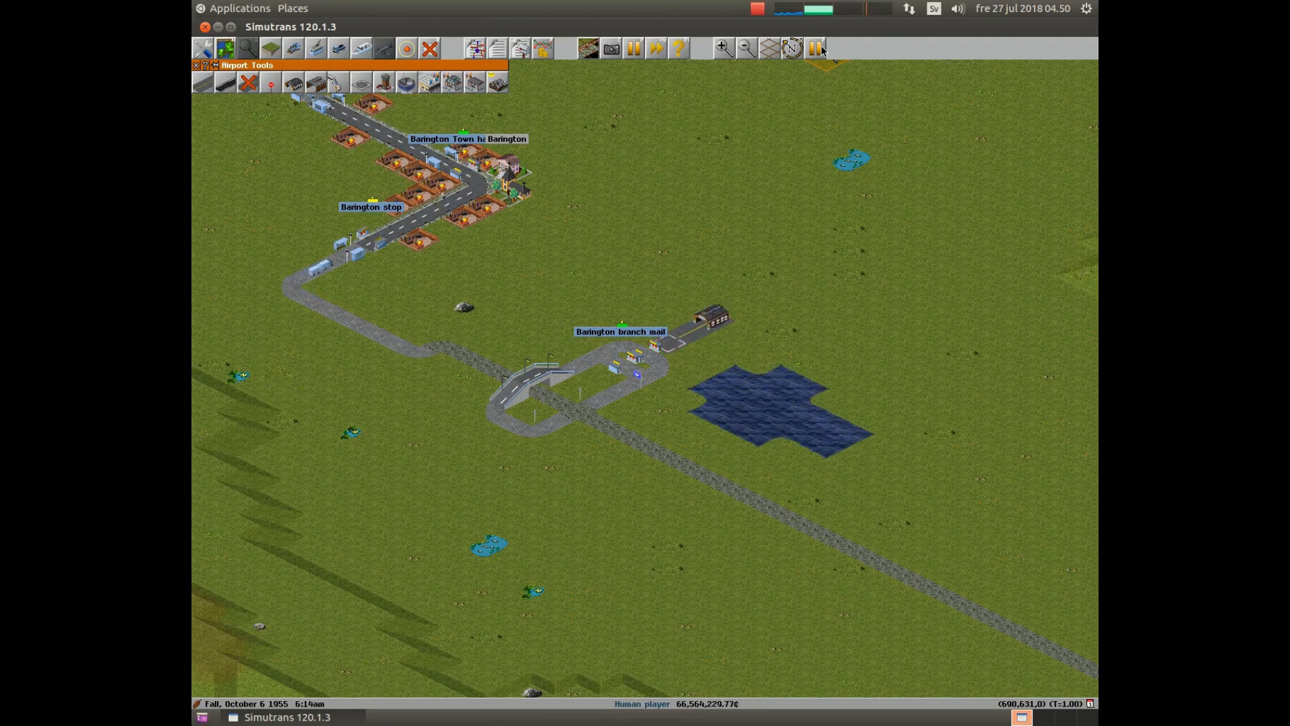
left_click(819, 50)
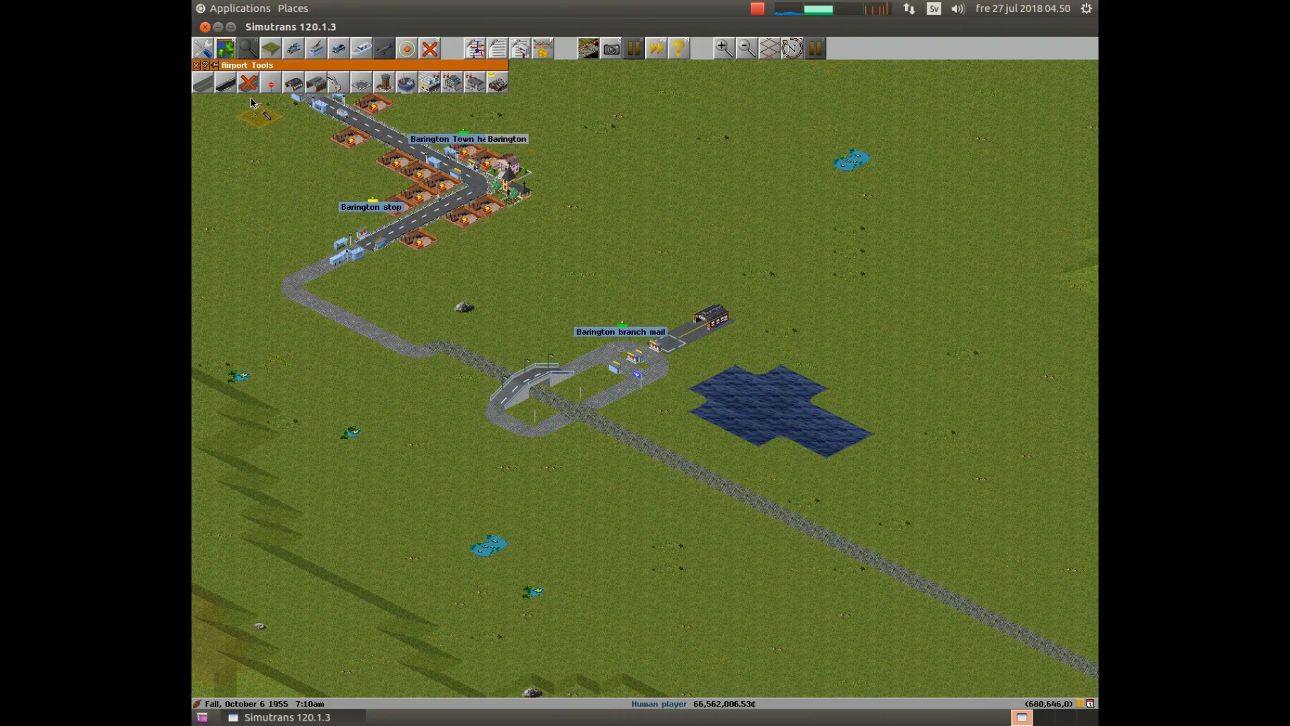
Step: Build two runways, one north of the hangar and one beside the lake
left_click(229, 86)
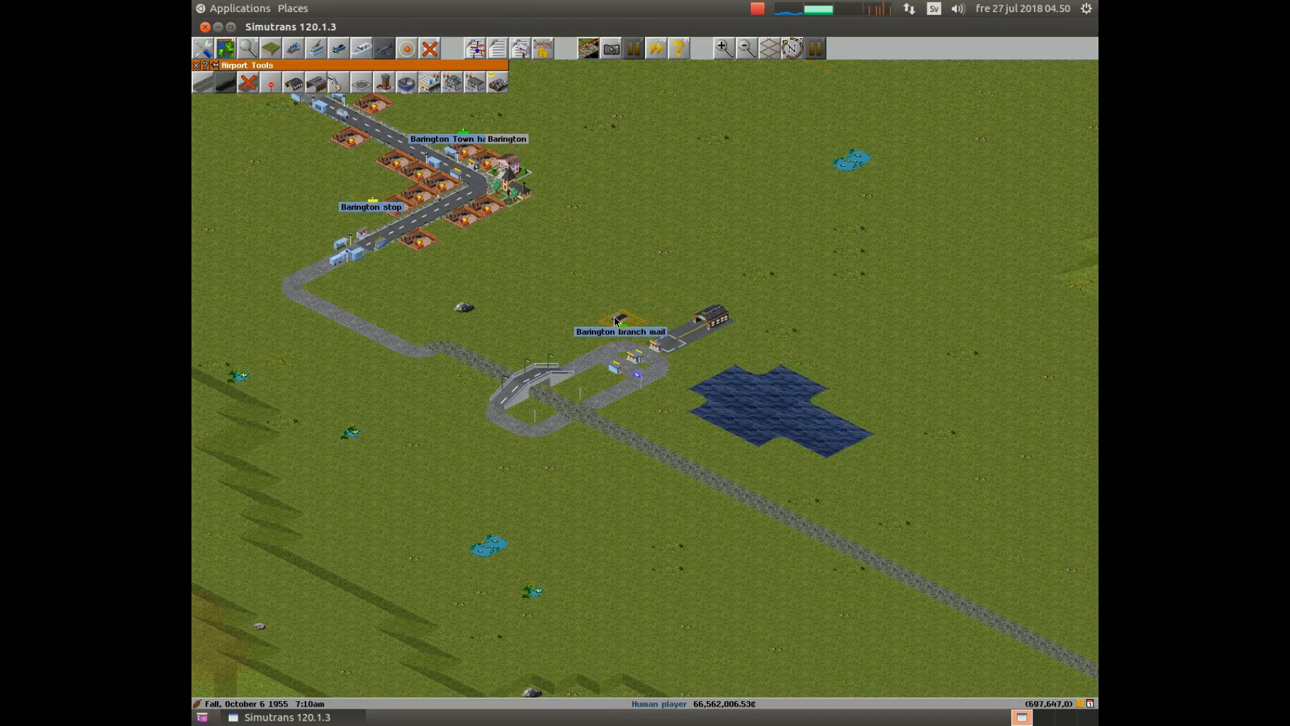
left_click_drag(617, 321, 677, 303)
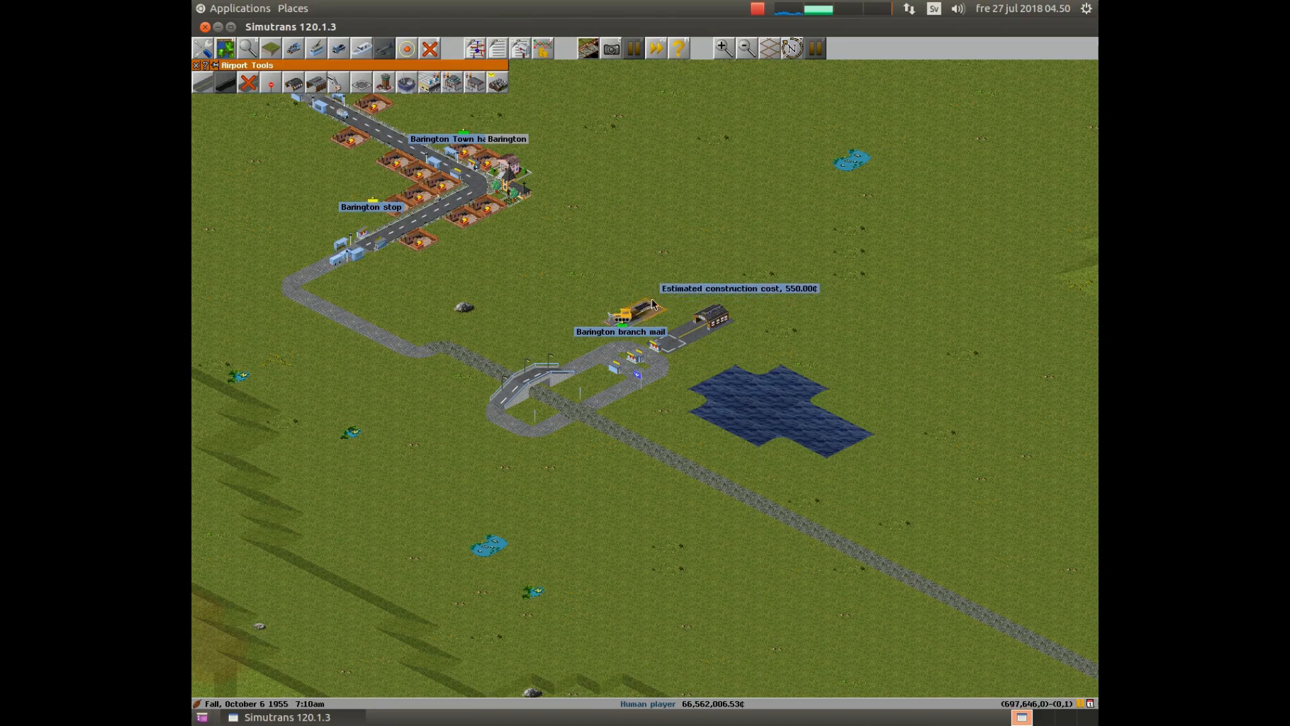
left_click(706, 371)
left_click_drag(711, 360, 766, 338)
Step: Connect the runways, hangar and mail stop with a taxiway
left_click(201, 81)
mouse_move(676, 334)
left_mouse_down()
mouse_move(711, 317)
mouse_move(726, 347)
left_mouse_up()
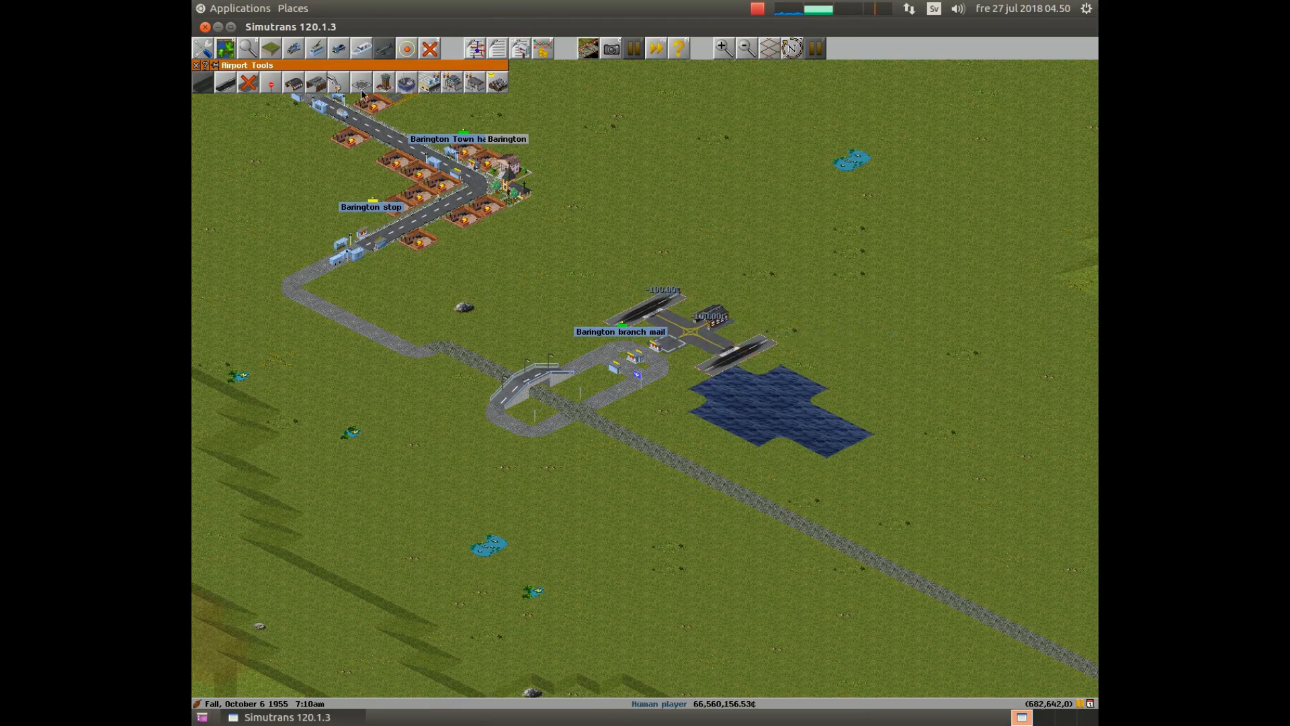
Step: Place two No Entry signs on the taxiways, add a taxiway tile and extend the lower runway one tile
left_click(269, 87)
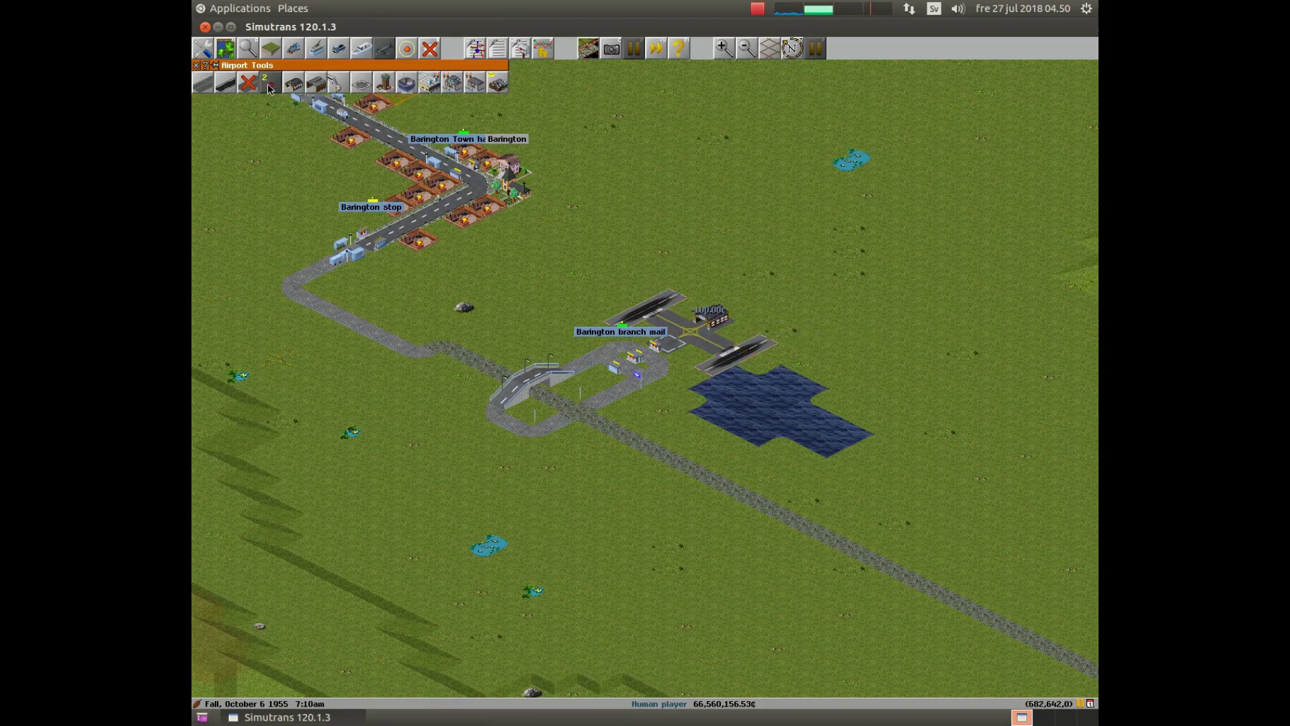
left_click(686, 335)
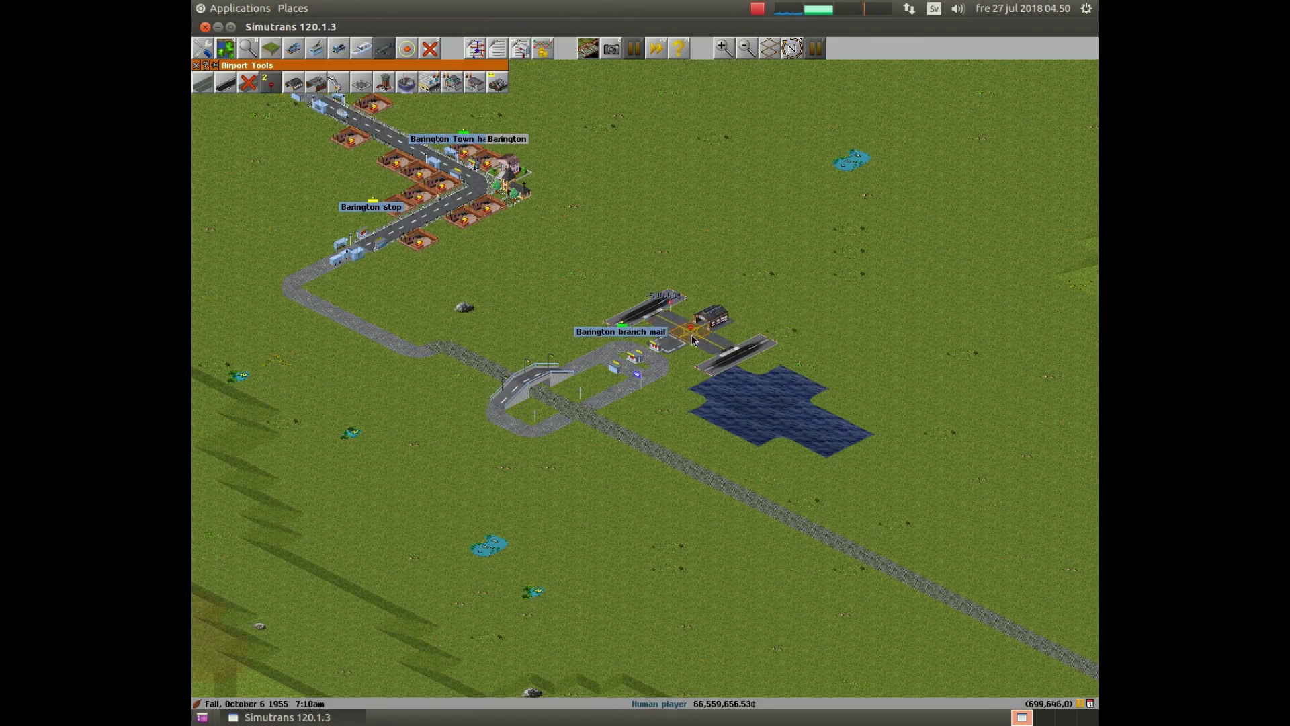
left_click(724, 352)
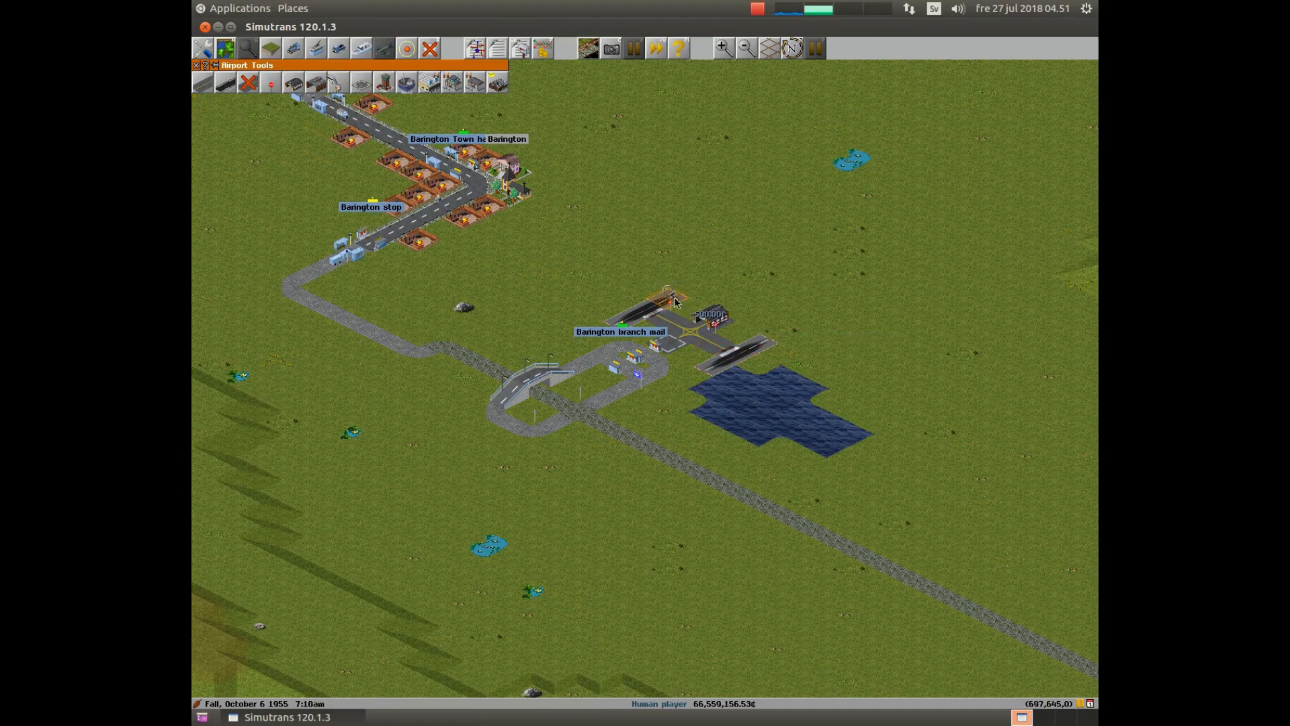
left_click(644, 315)
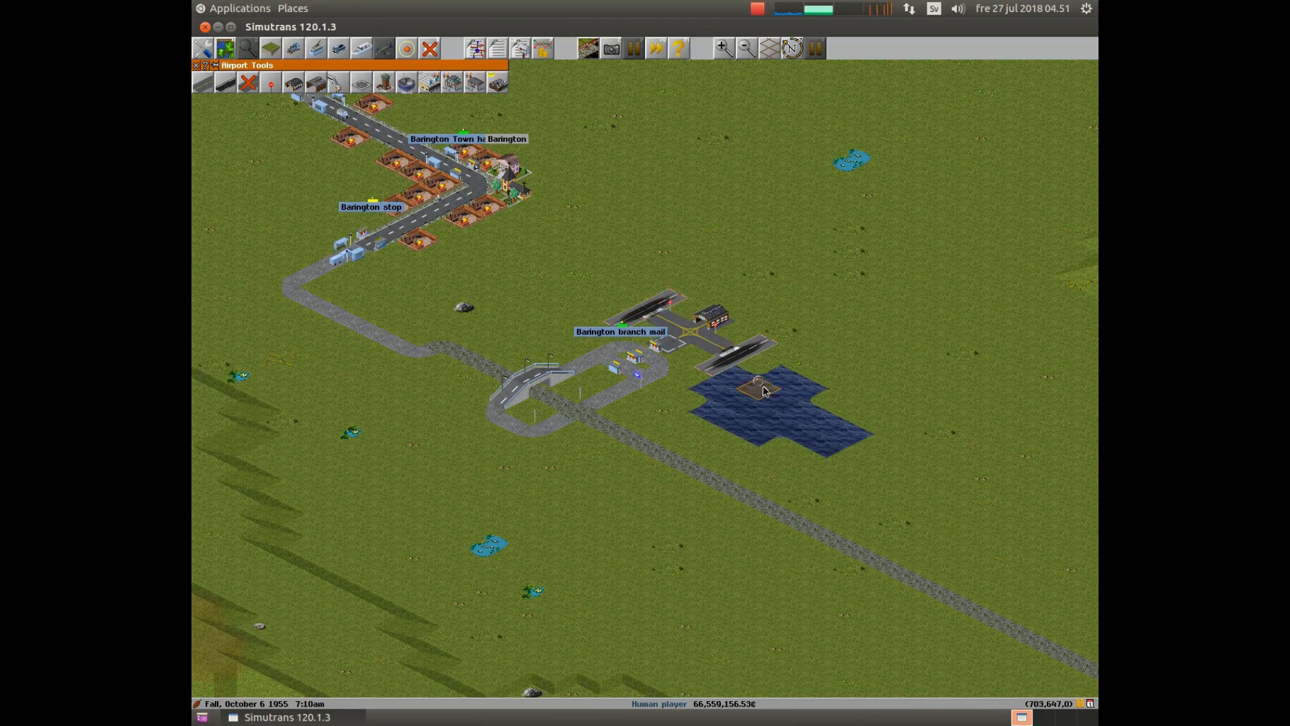
left_click(754, 350)
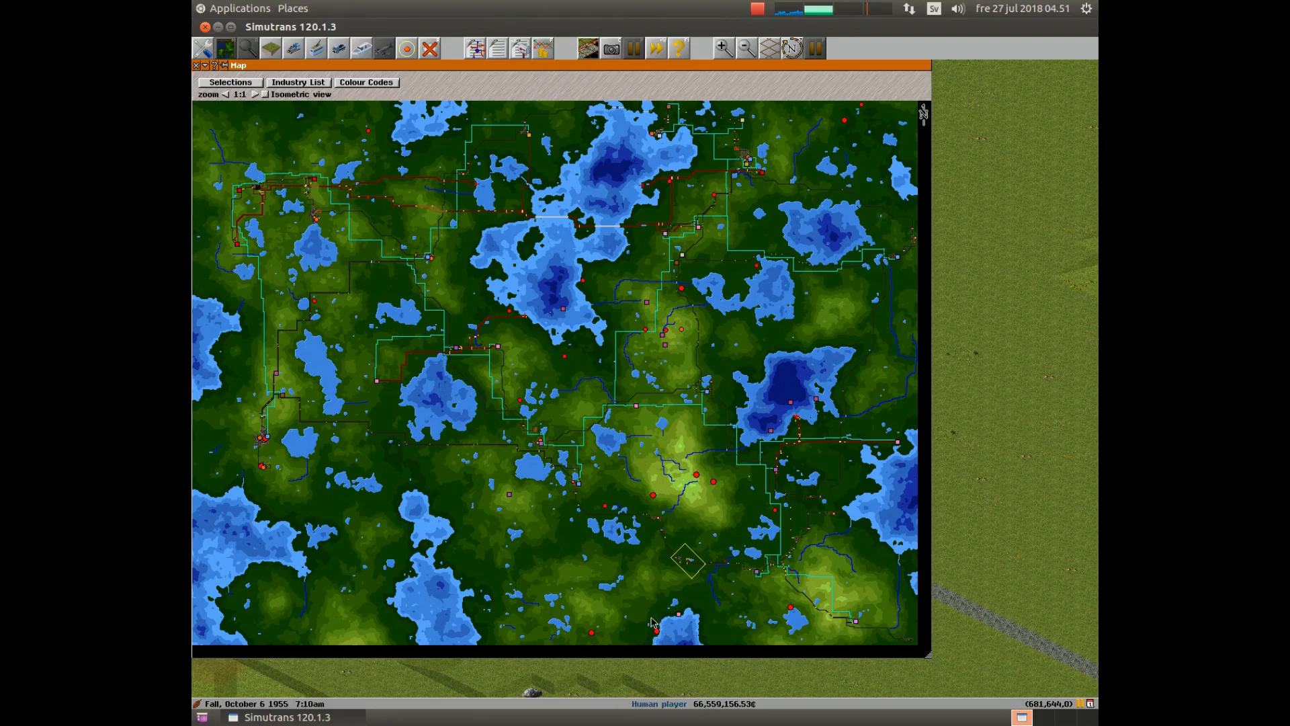
Step: Jump to the coastal castle via the map and build a runway west of it
left_click(655, 636)
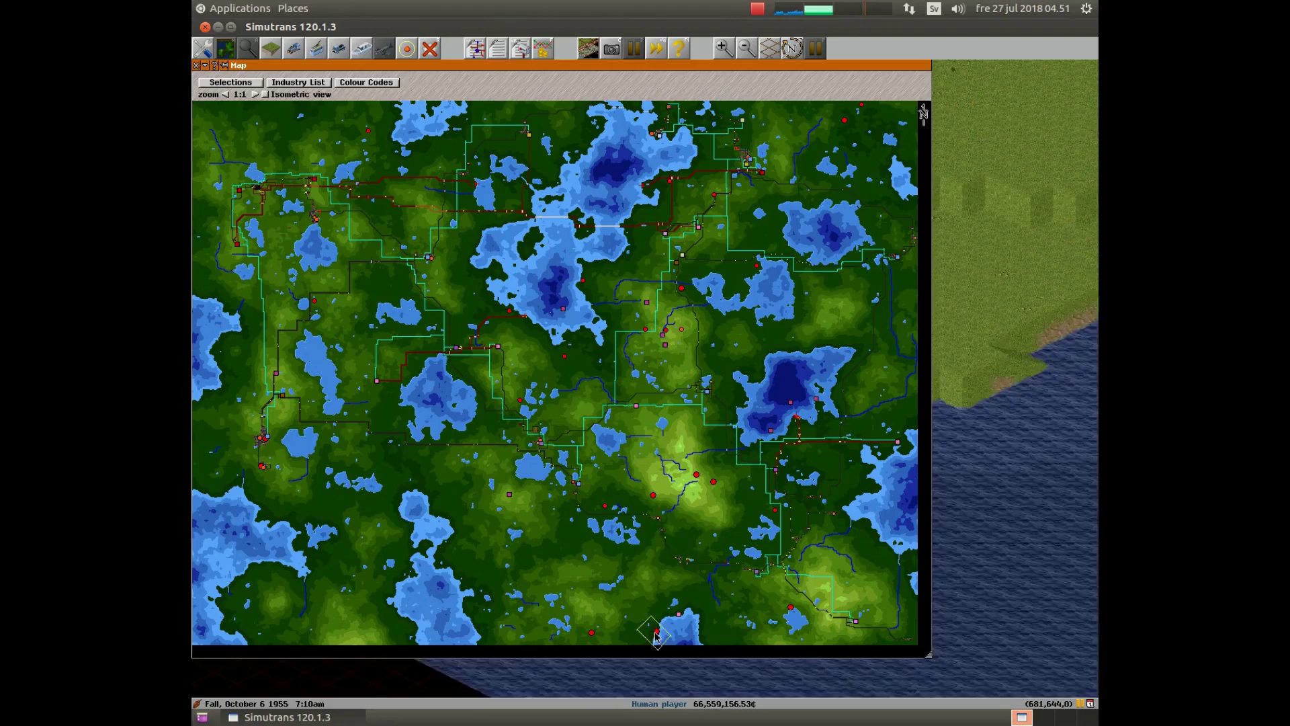
left_click(201, 67)
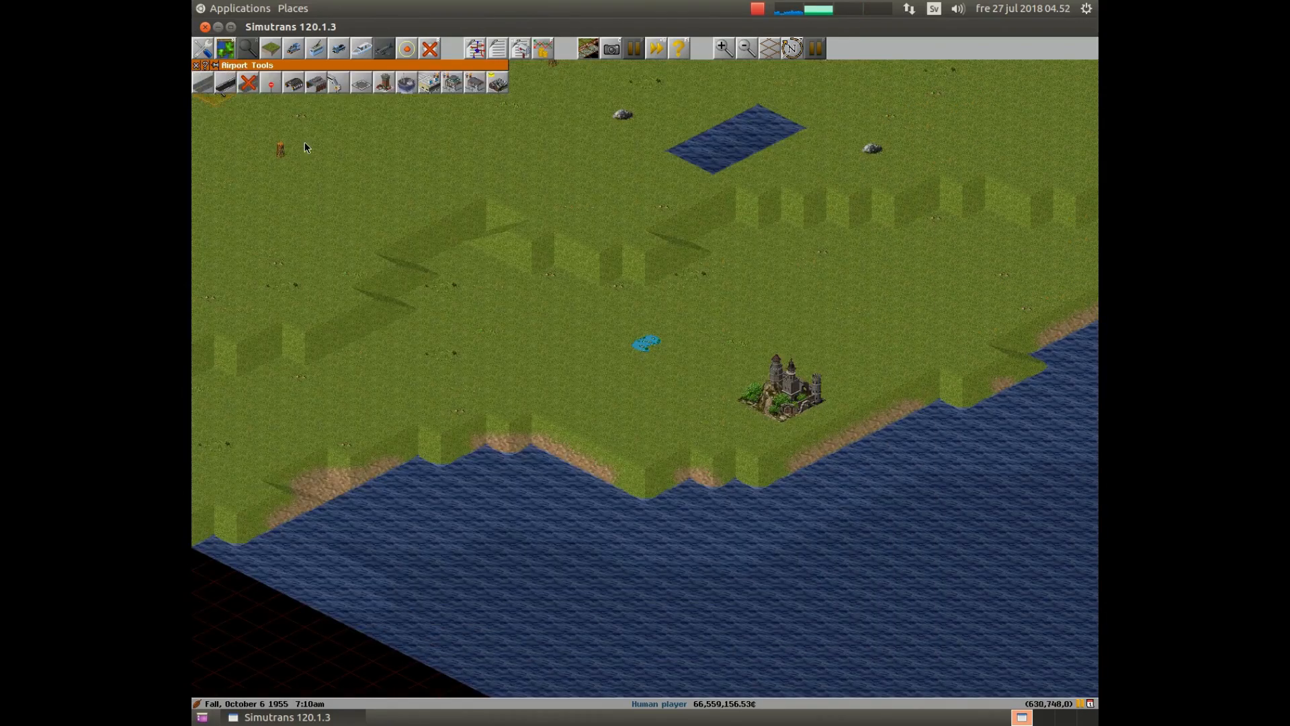
left_click(226, 84)
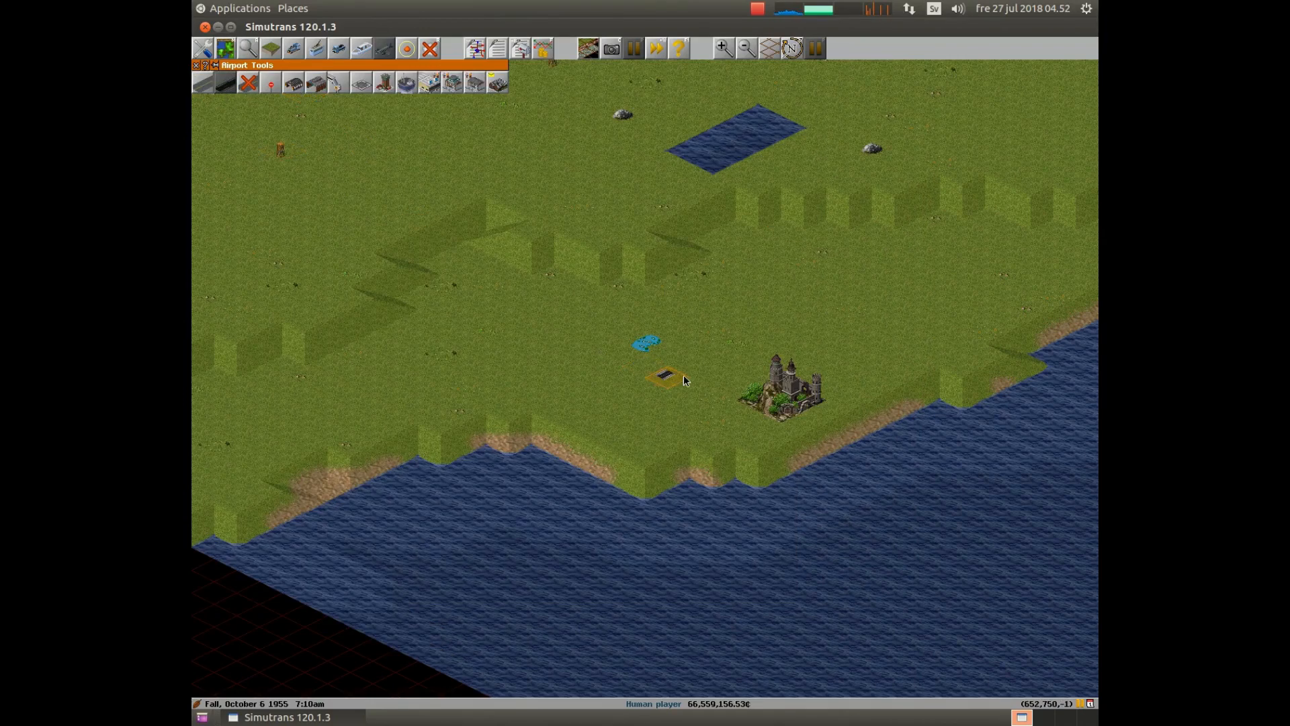
left_click_drag(704, 377, 671, 397)
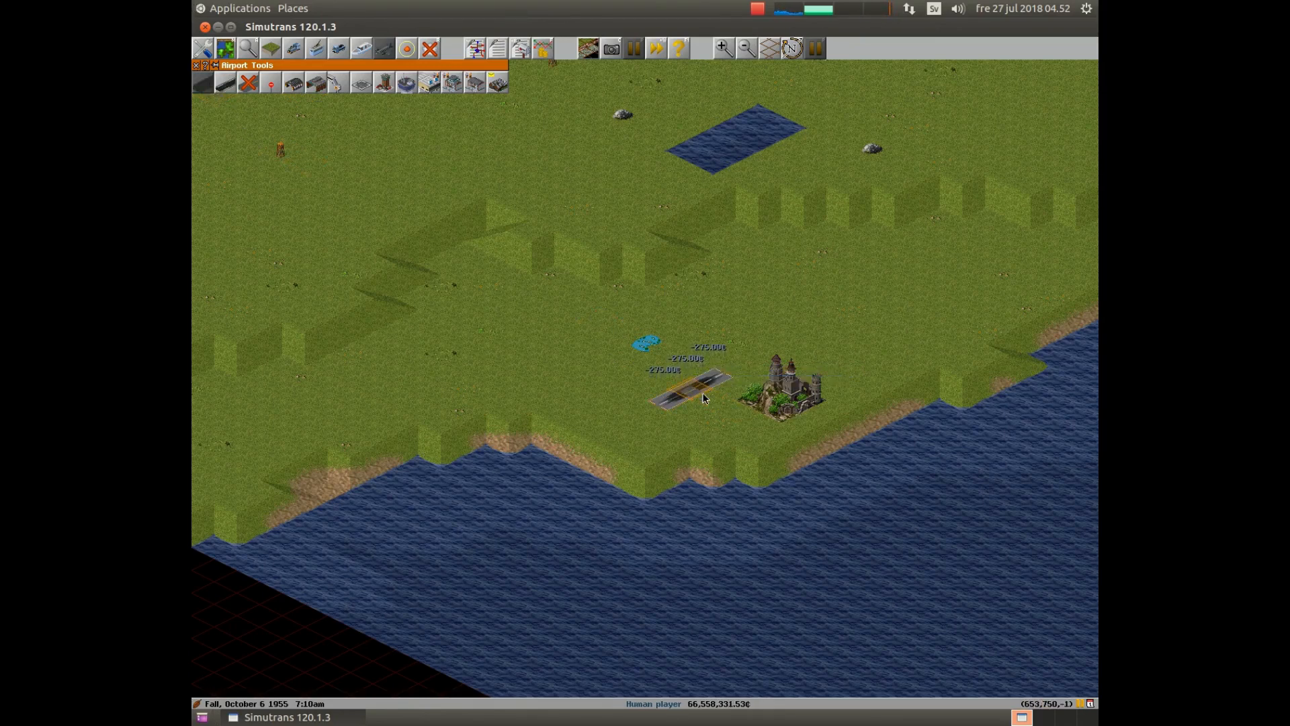
Step: Lay taxiway tiles linking the new runway toward the castle
left_click(736, 412)
left_click(742, 415)
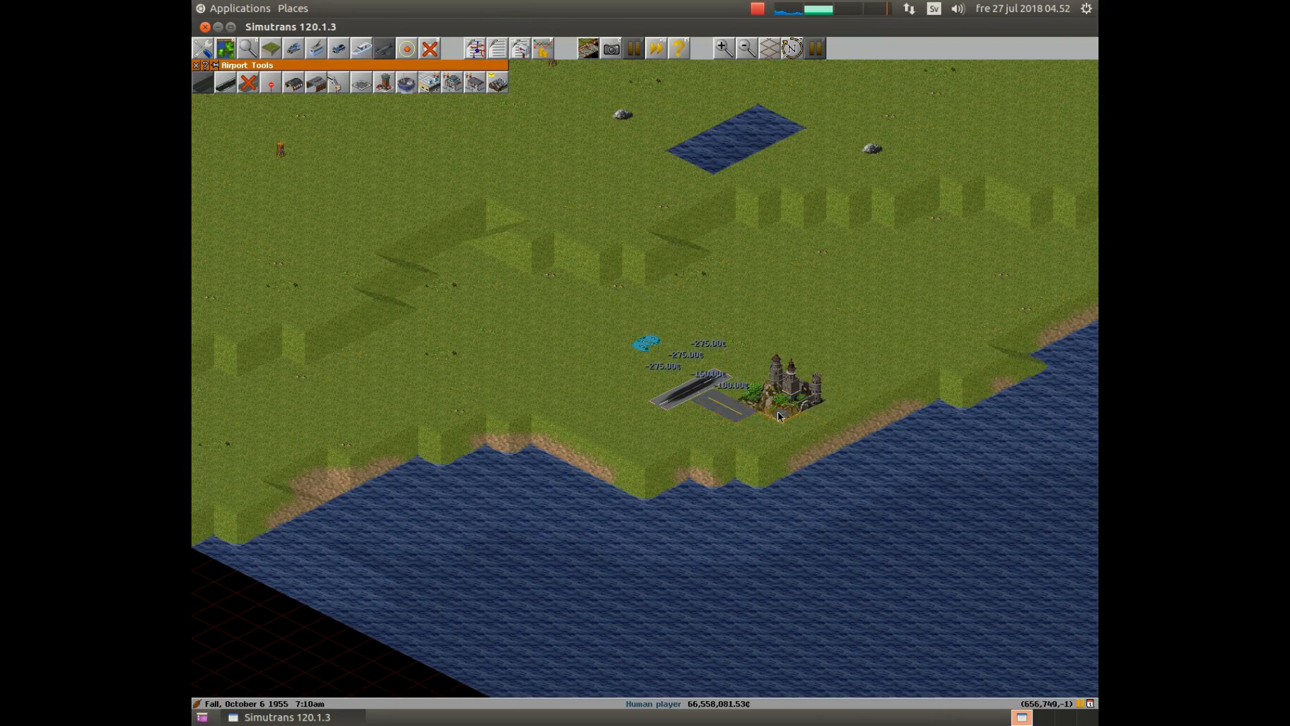
left_click(707, 400)
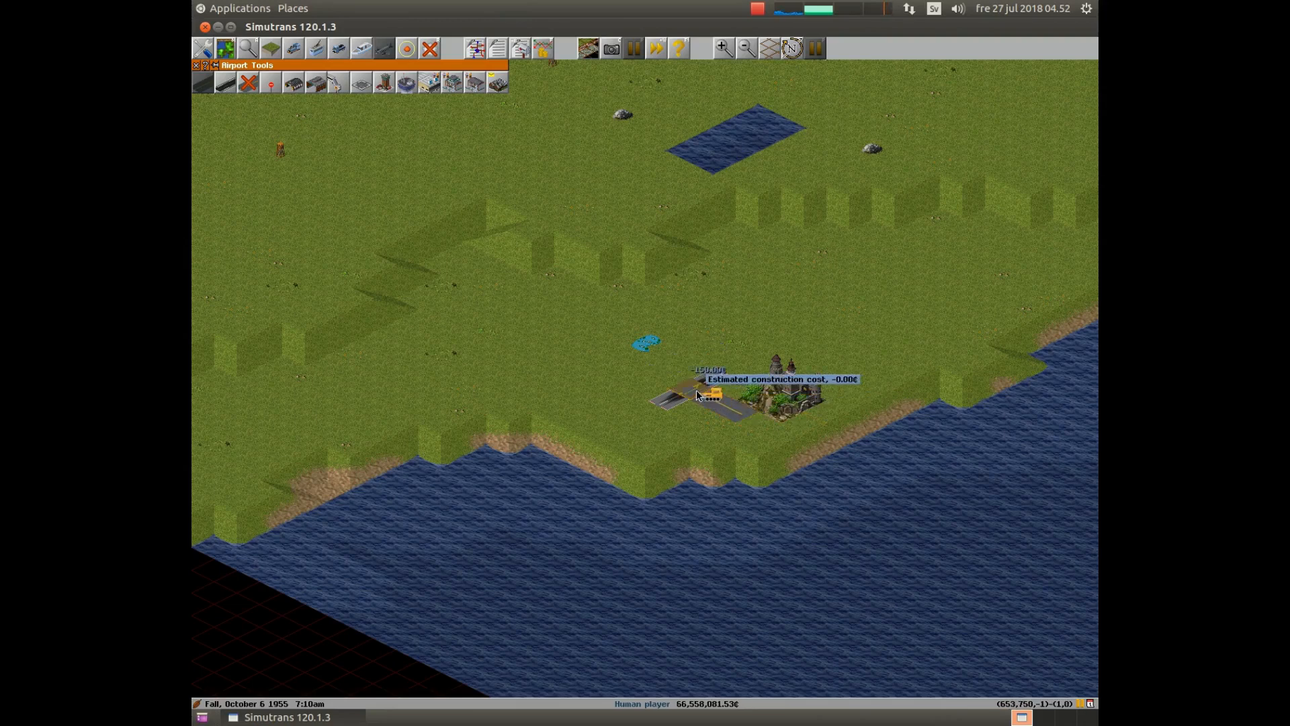
left_click(697, 390)
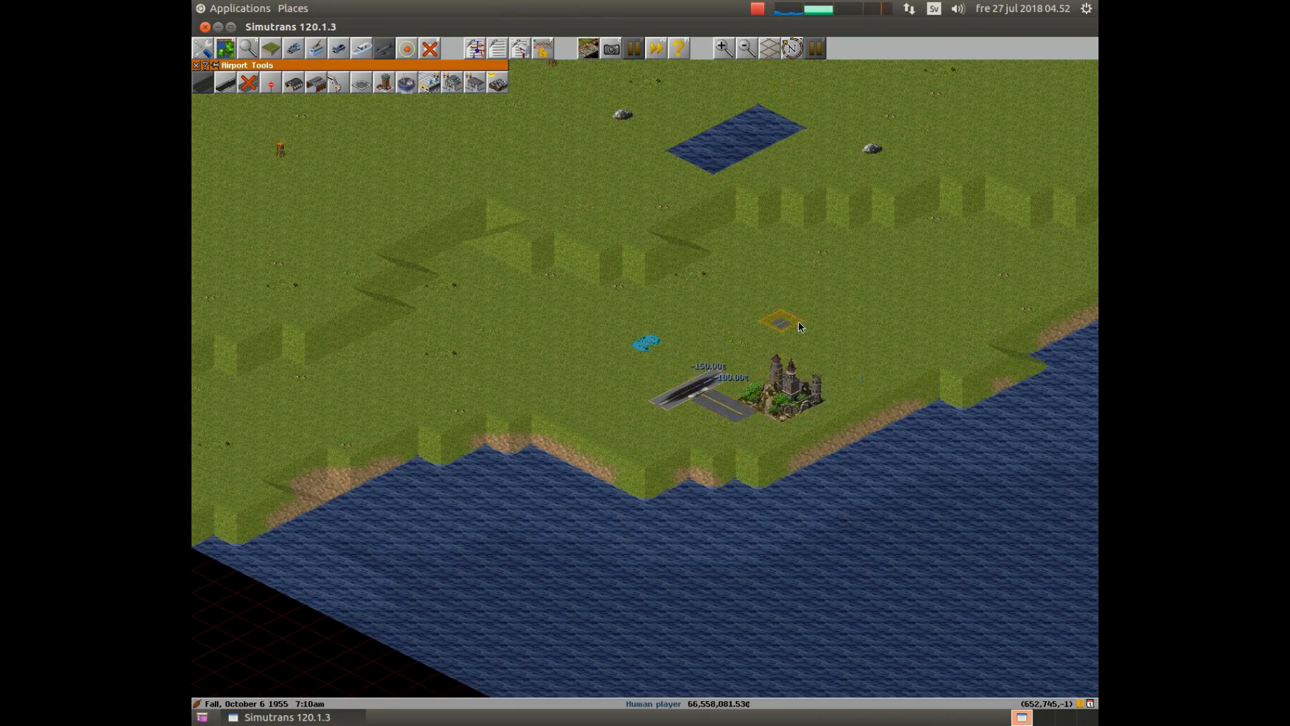
Step: Place an aircraft stop beside the castle runway, creating Barington Medieval castle Airport, and let time run
left_click(363, 86)
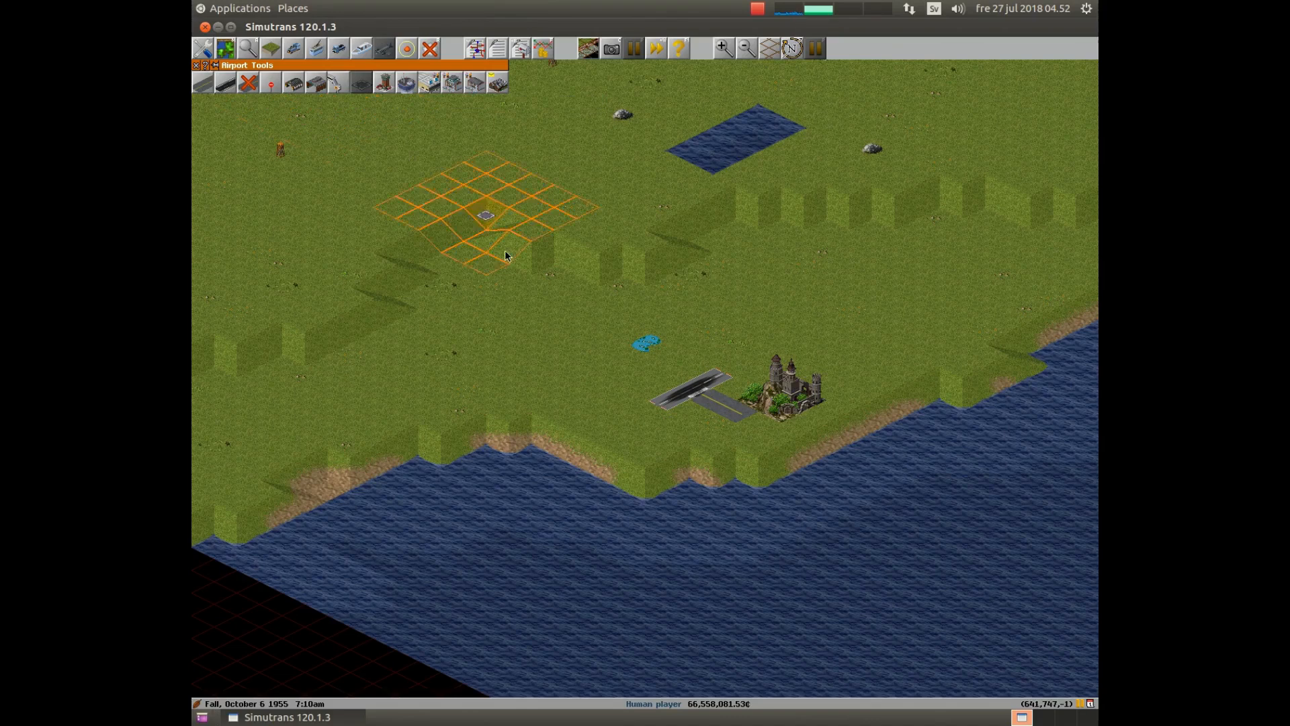
left_click(738, 407)
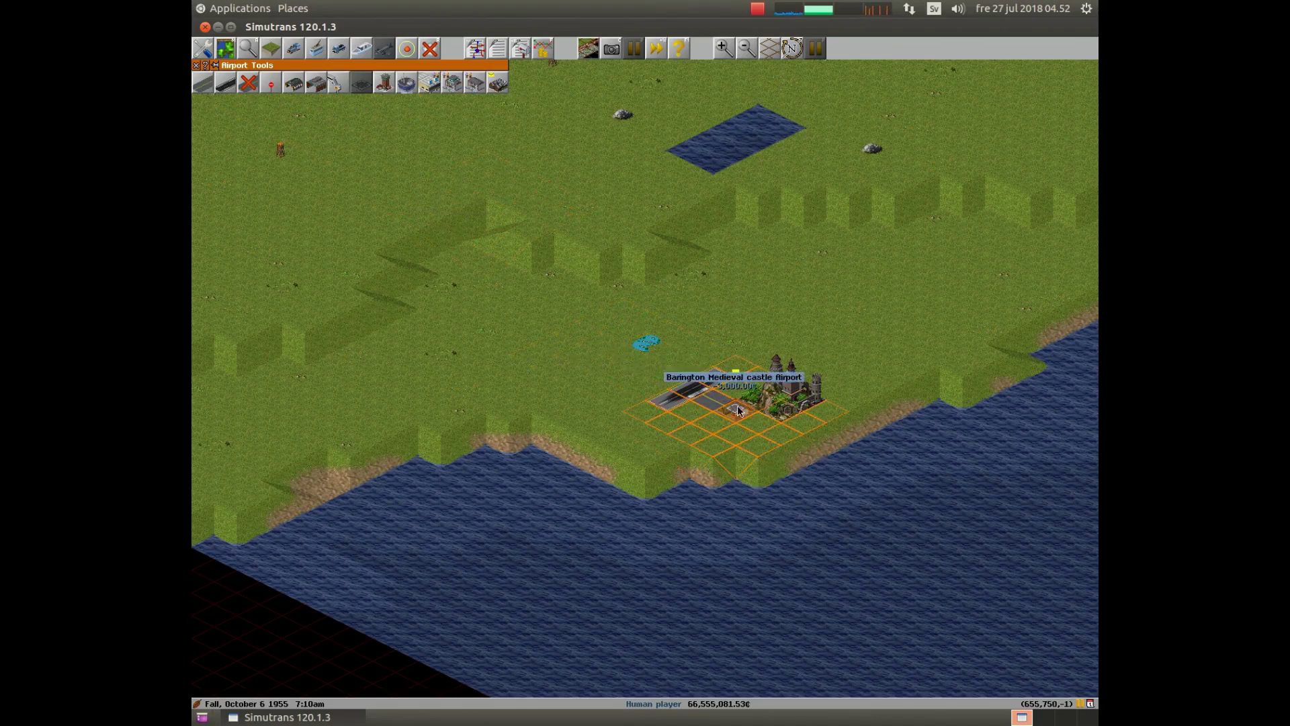
left_click(247, 46)
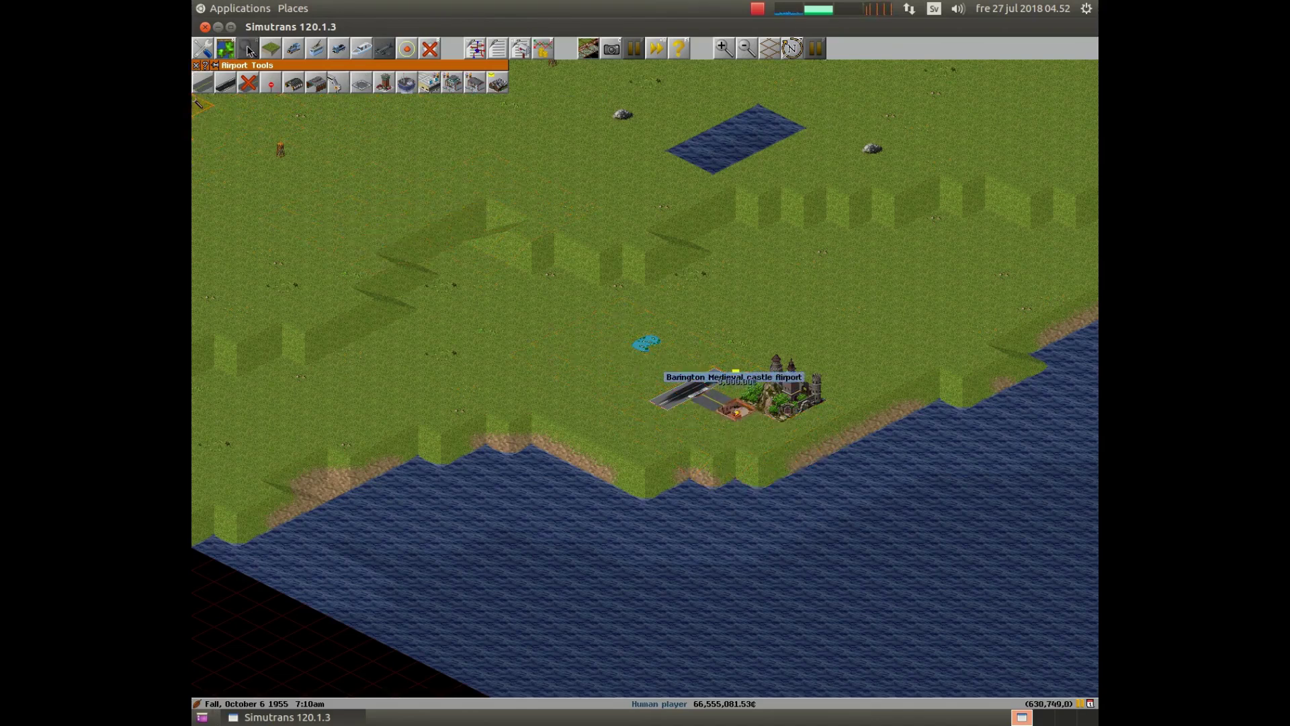
left_click(823, 50)
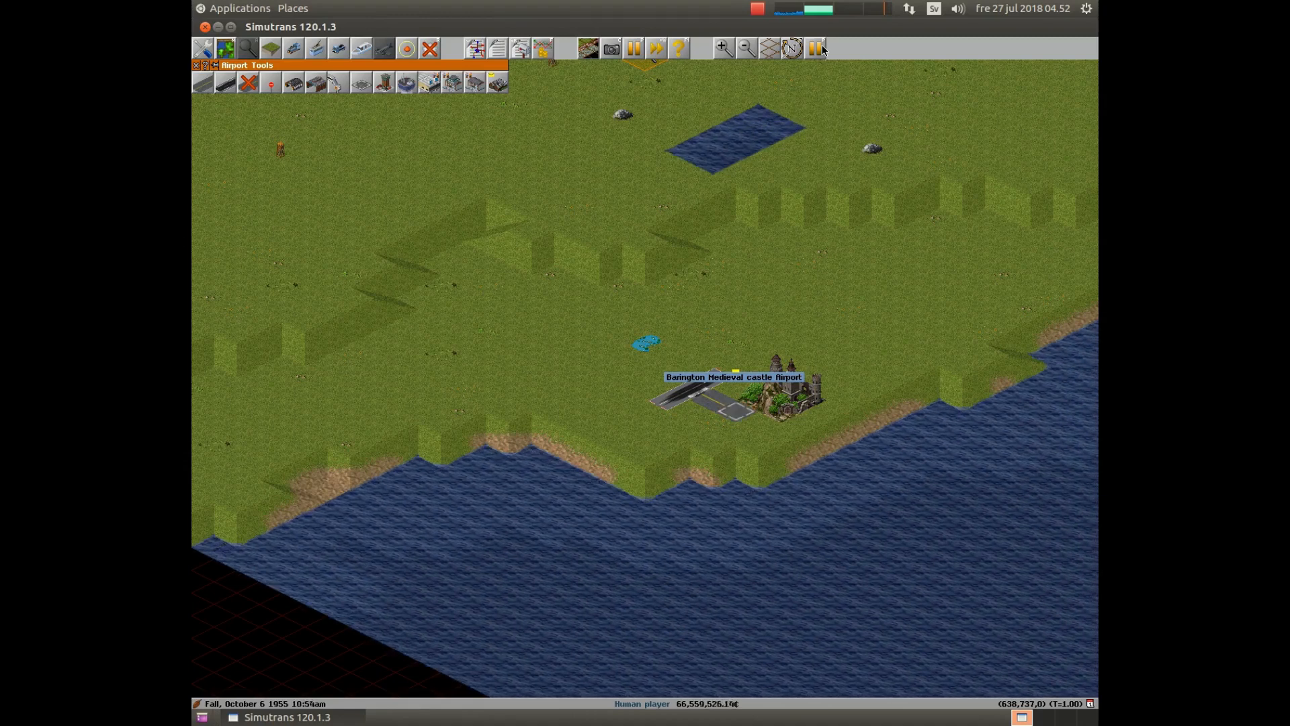
Step: Pause the game and bring up the Barington Medieval castle Airport info window
left_click(822, 51)
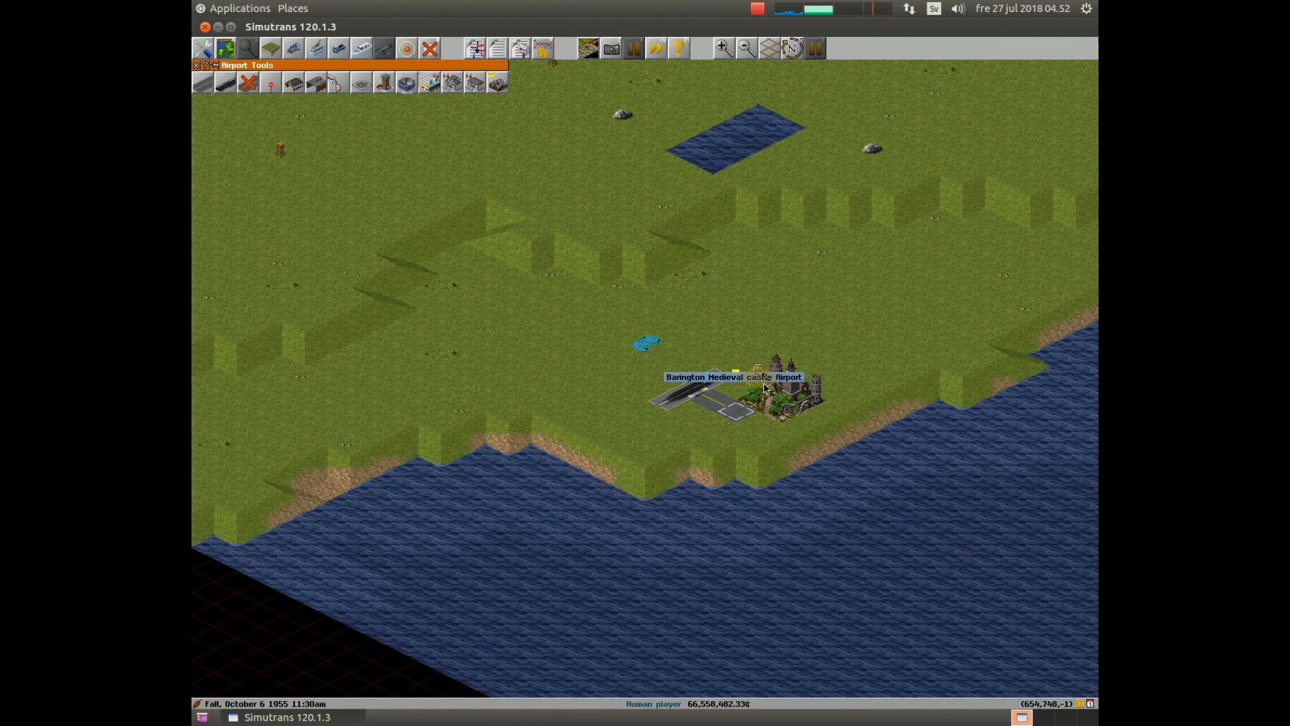
left_click(746, 412)
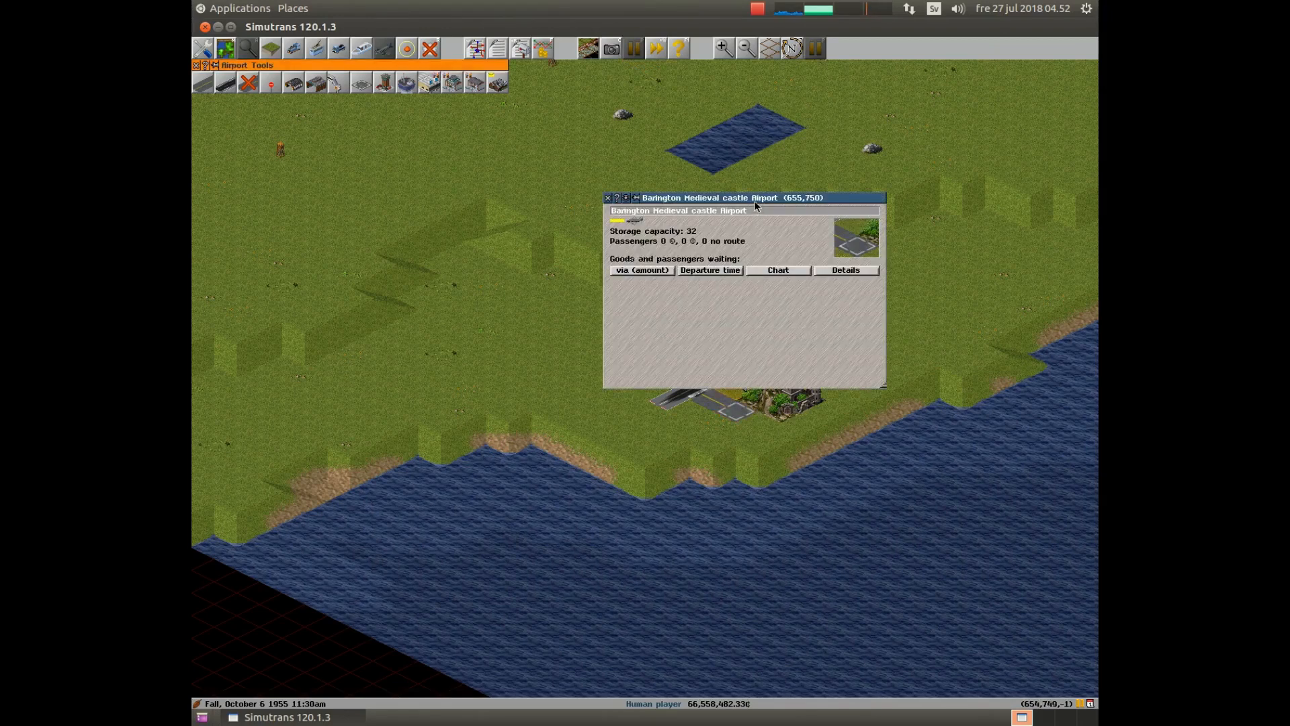
left_click_drag(754, 201, 843, 112)
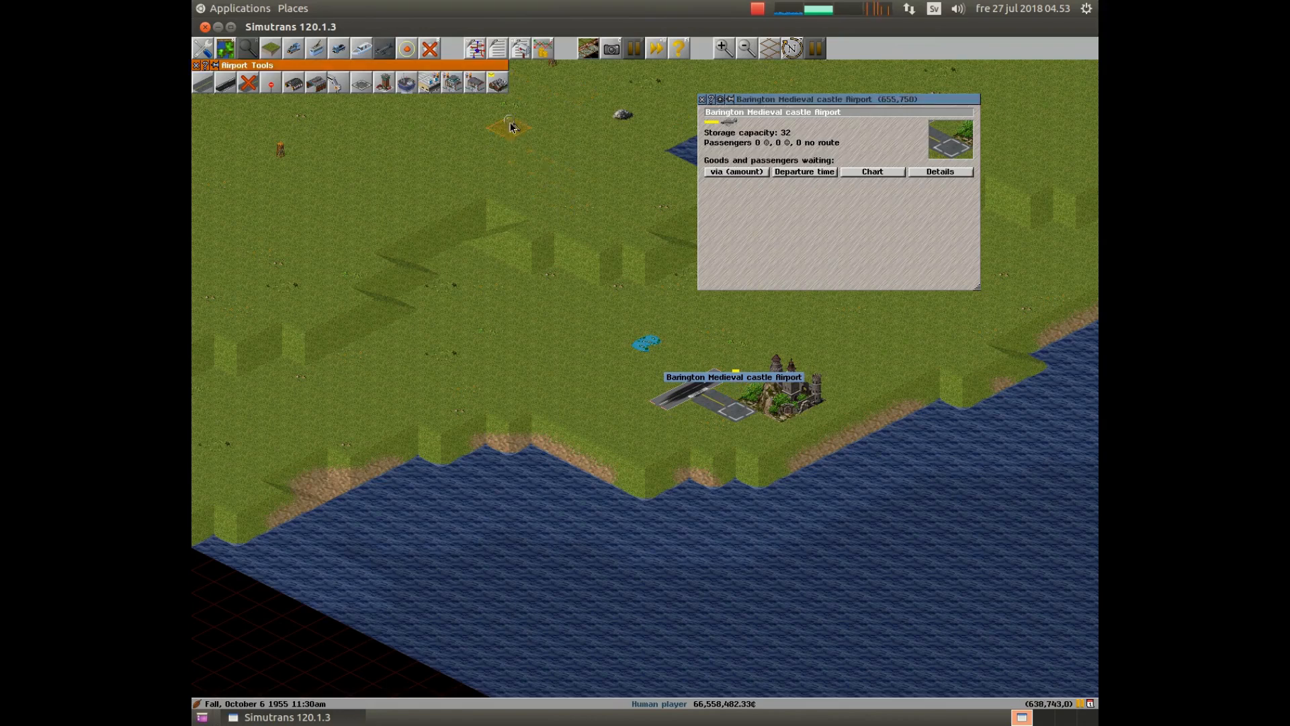
Step: Build a mail shed beside the castle airport, raising storage from 32 to 64, and close its info
left_click(498, 85)
left_click(757, 427)
left_click(758, 429)
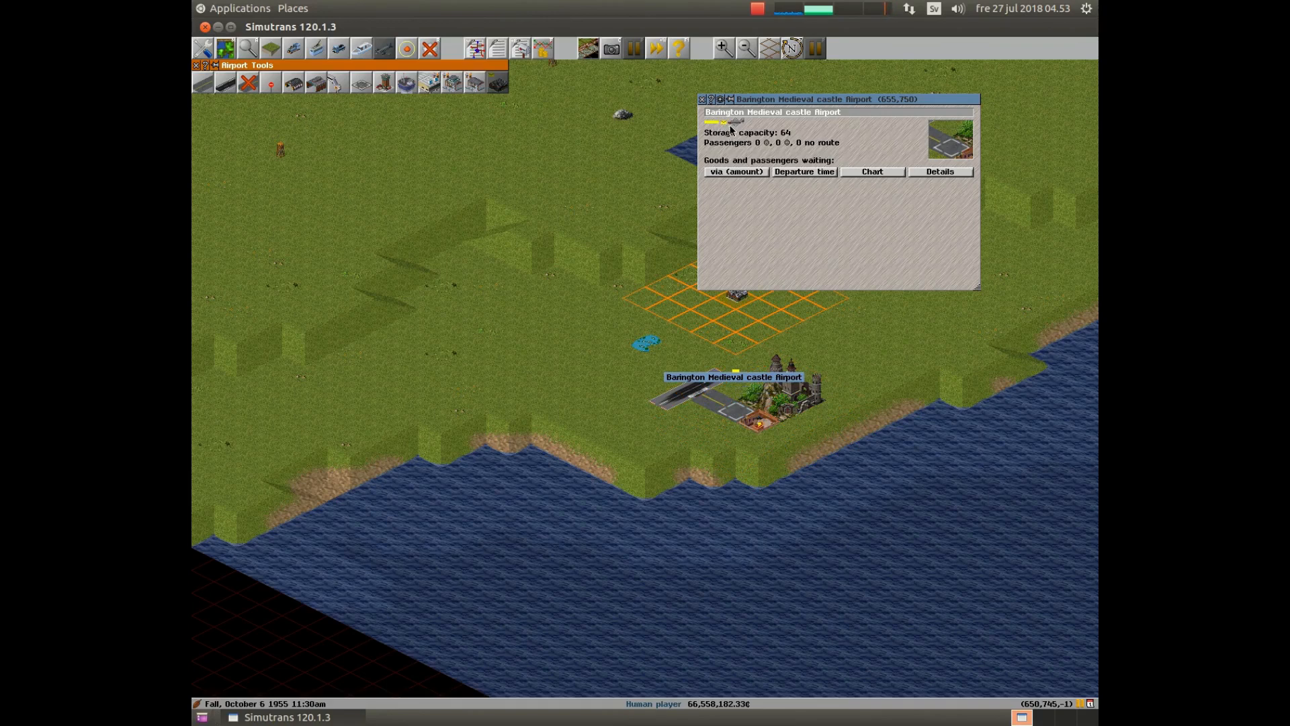
left_click(703, 99)
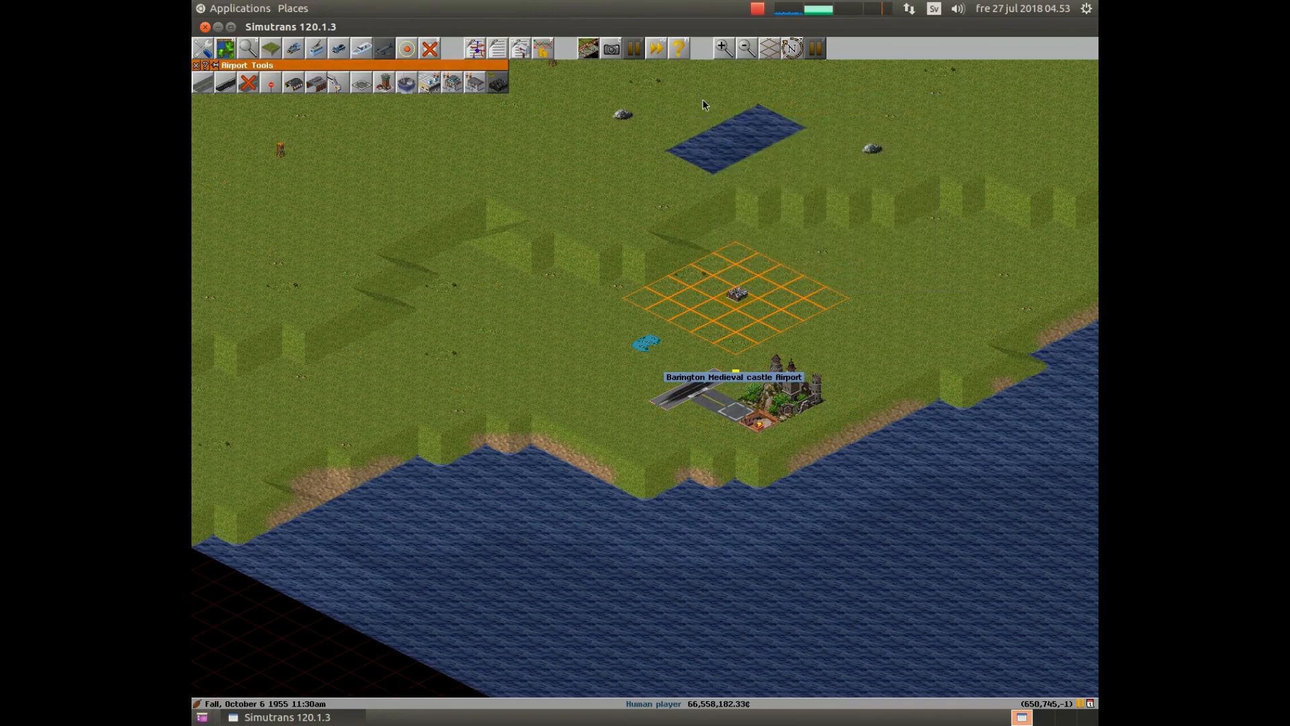
Step: Close the airport tools and jump the view back to Barington via the world map
left_click(197, 65)
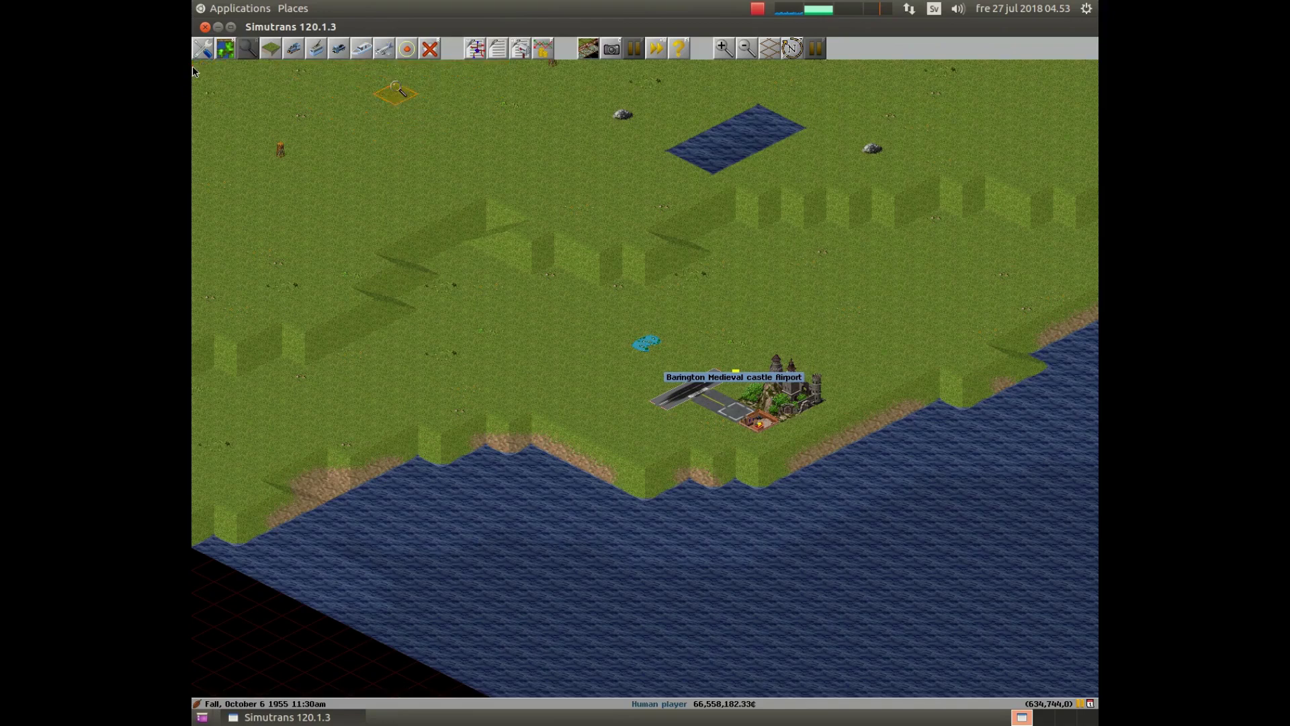
left_click(228, 50)
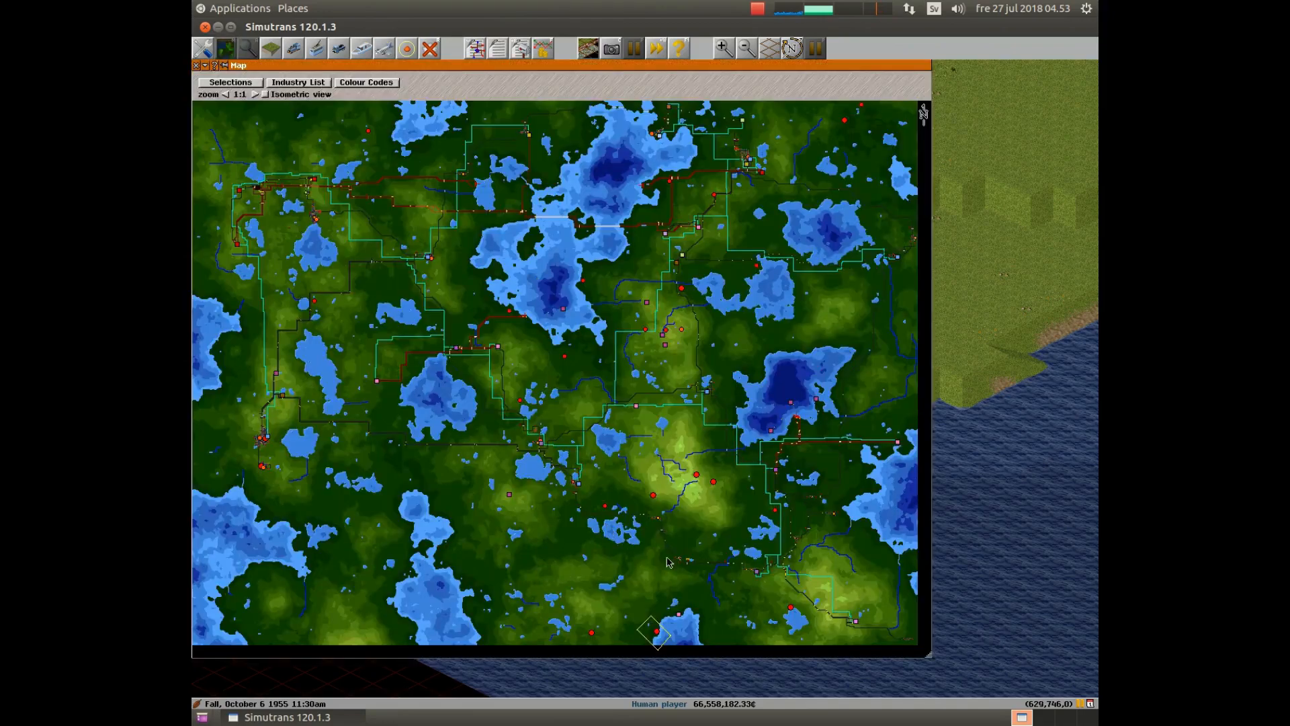
left_click(682, 565)
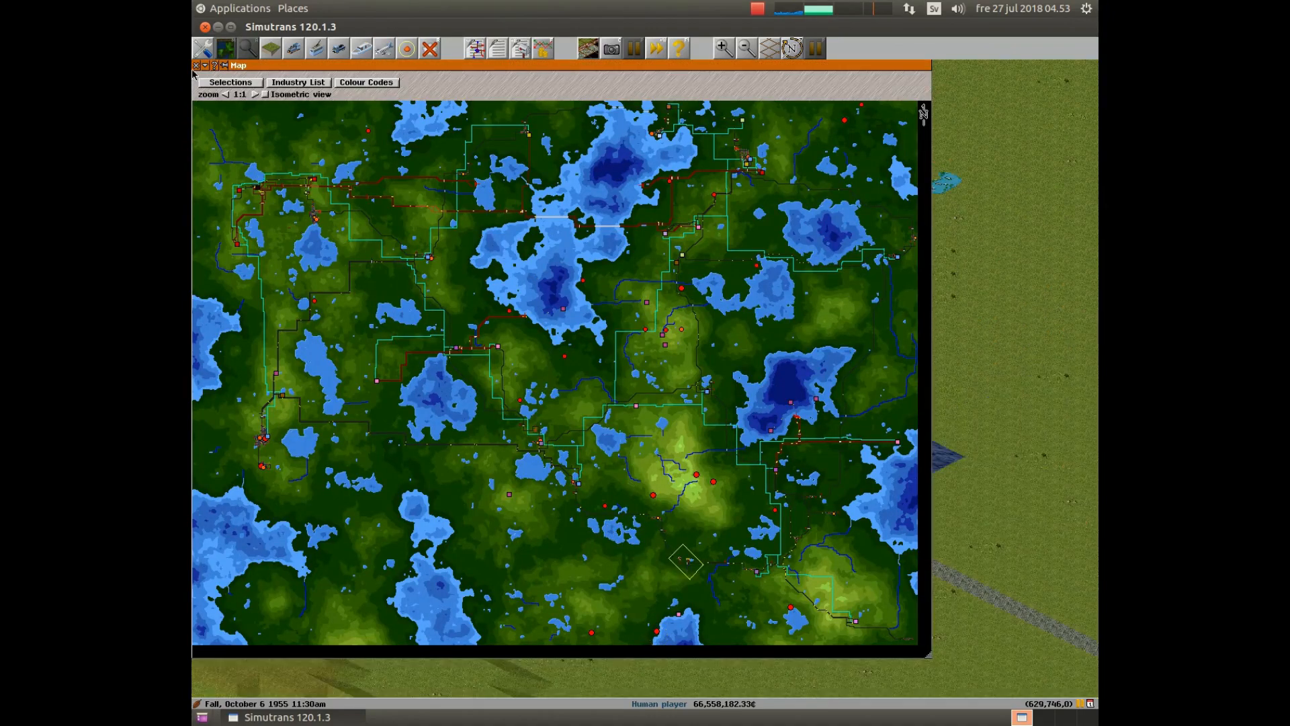
left_click(197, 65)
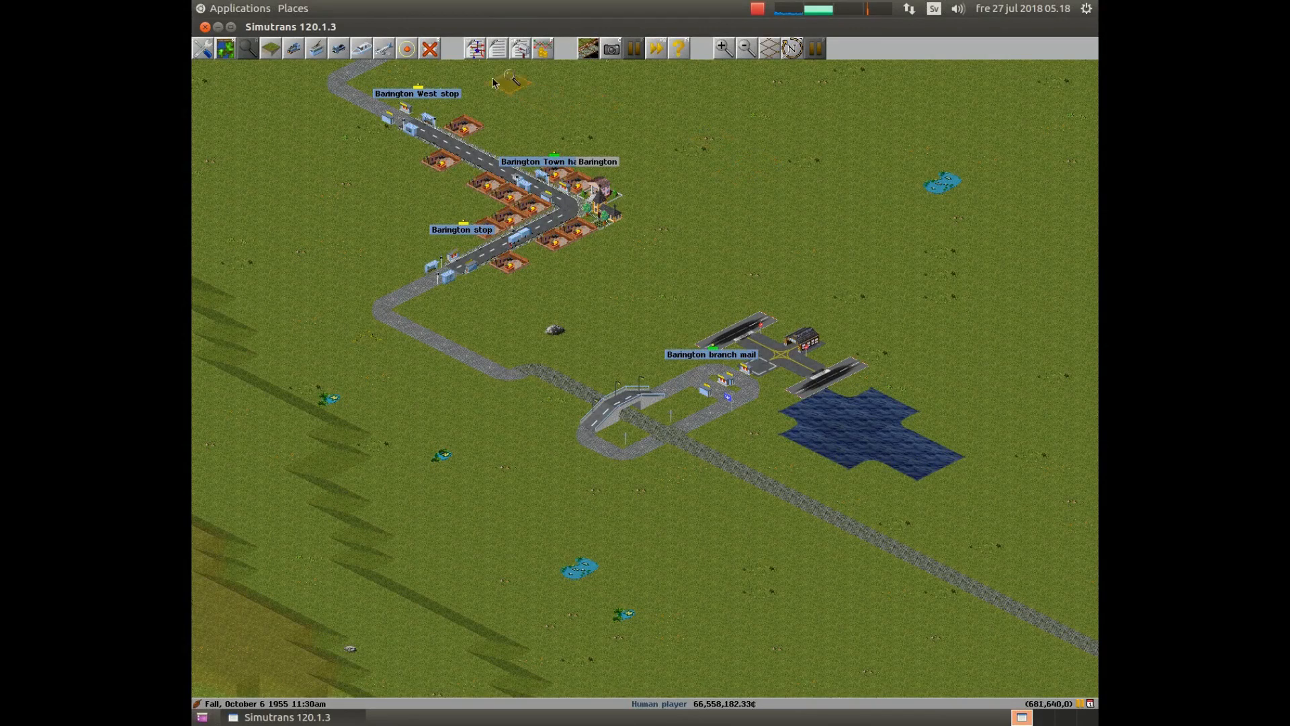
Step: Create a new airplane line in Line Management with Barington branch mail as its first stop
left_click(477, 52)
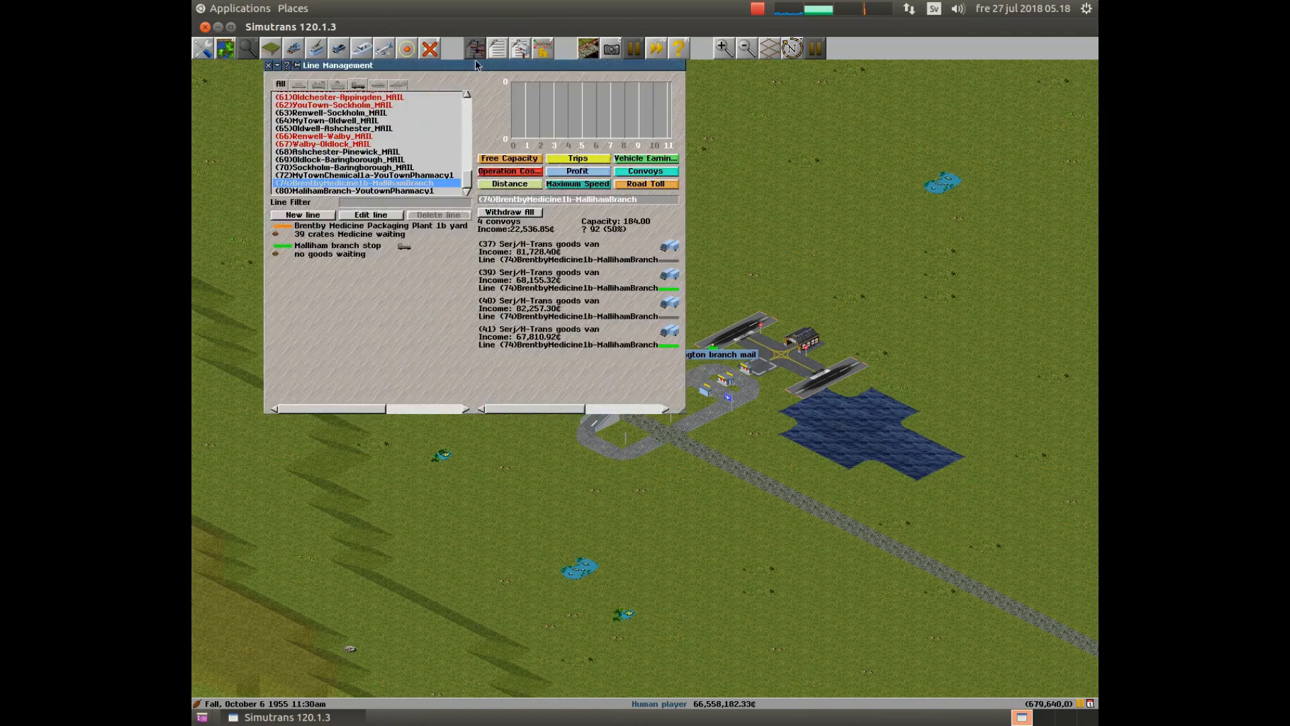
left_click_drag(473, 65, 394, 65)
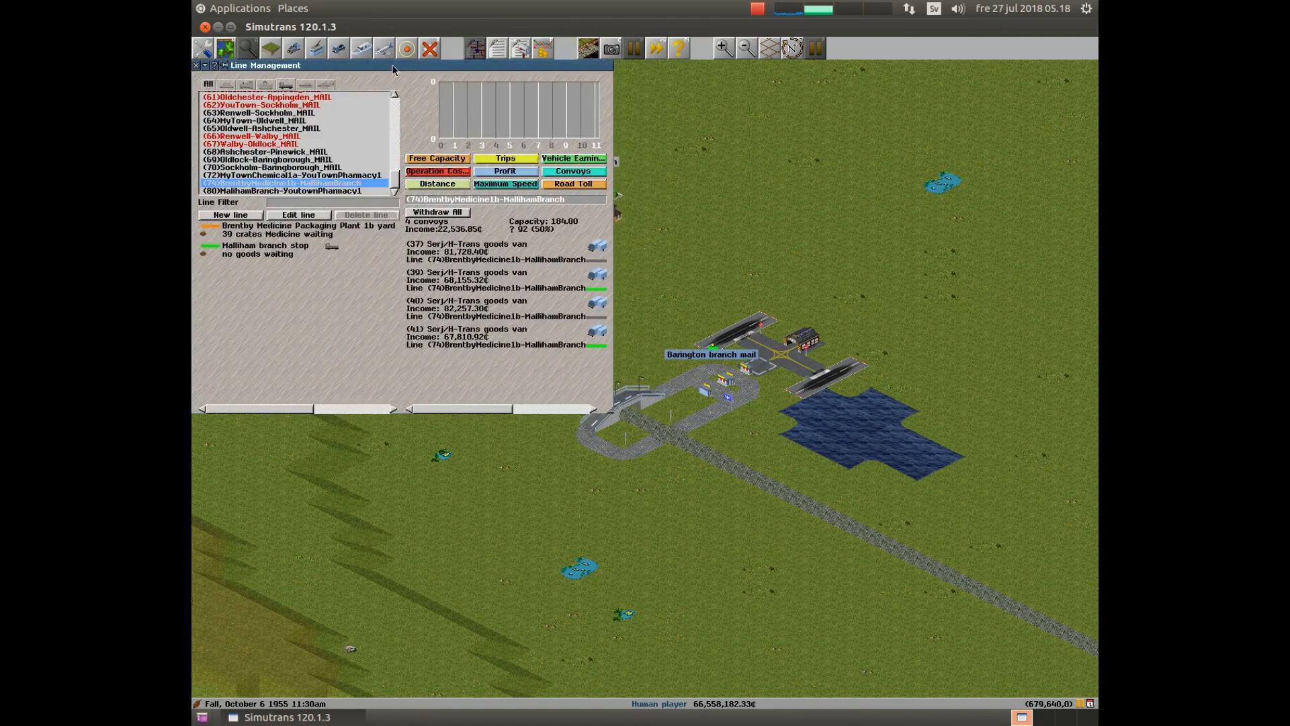
left_click(327, 86)
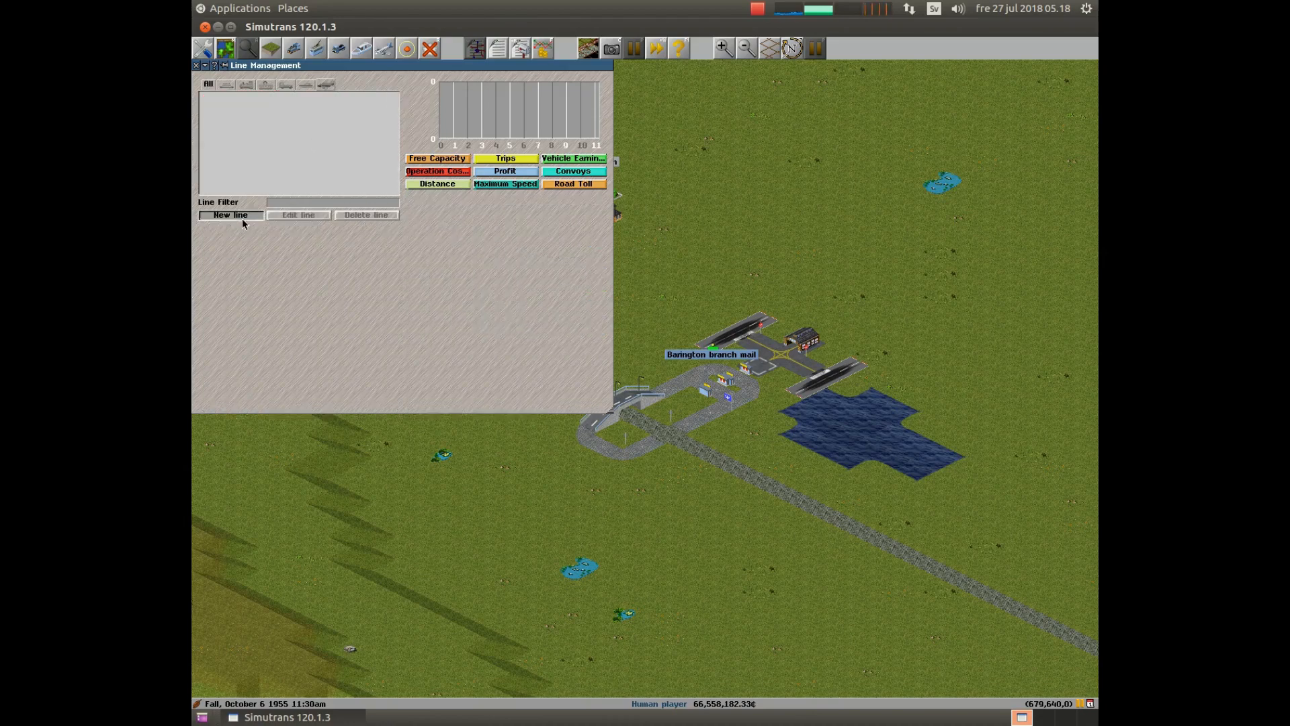
left_click(242, 219)
mouse_move(265, 66)
left_mouse_down()
mouse_move(252, 359)
mouse_move(266, 418)
left_mouse_up()
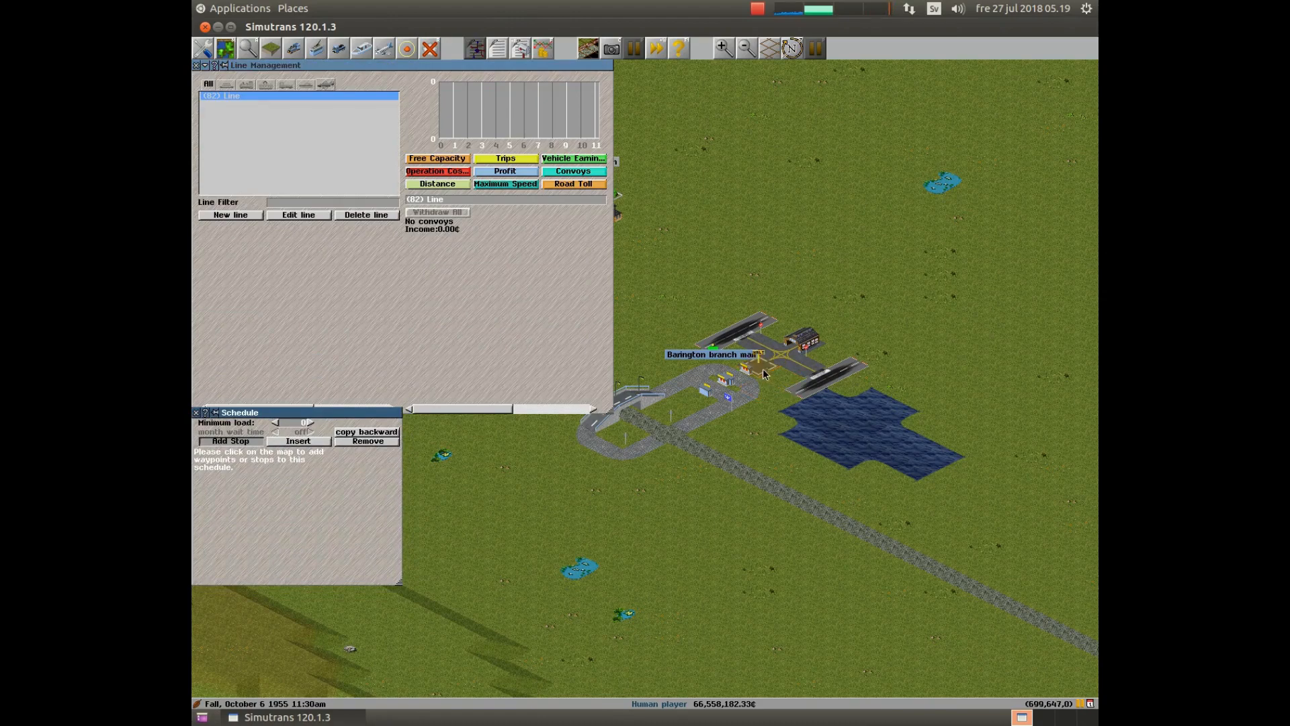
left_click(763, 368)
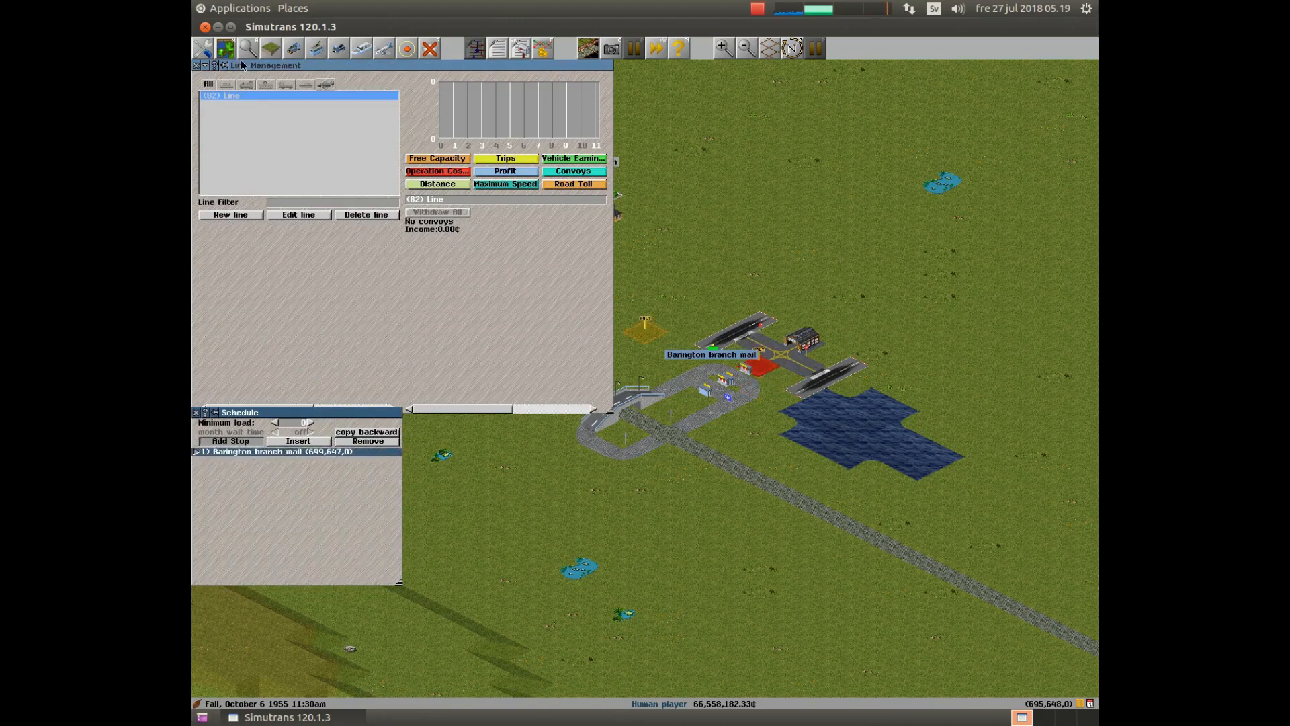
Step: Add Barington Medieval castle Airport as the second stop via the map and finish the schedule
key("m")
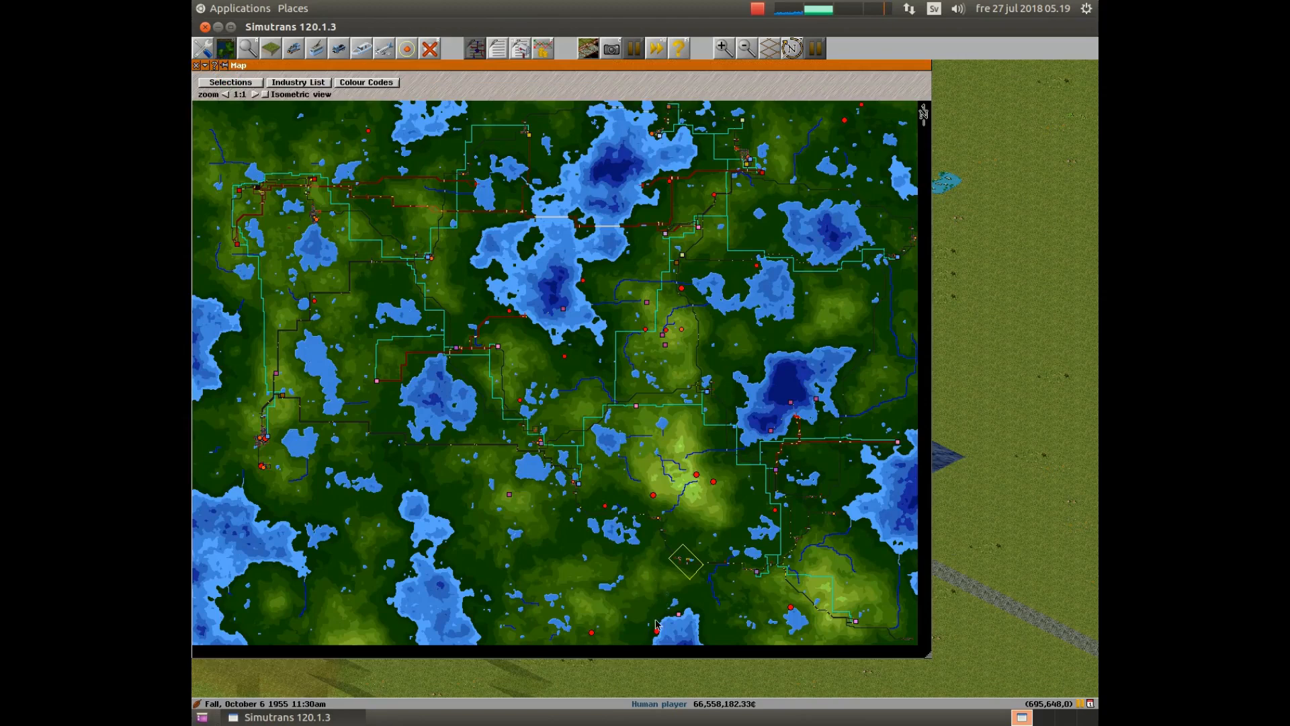
left_click(659, 630)
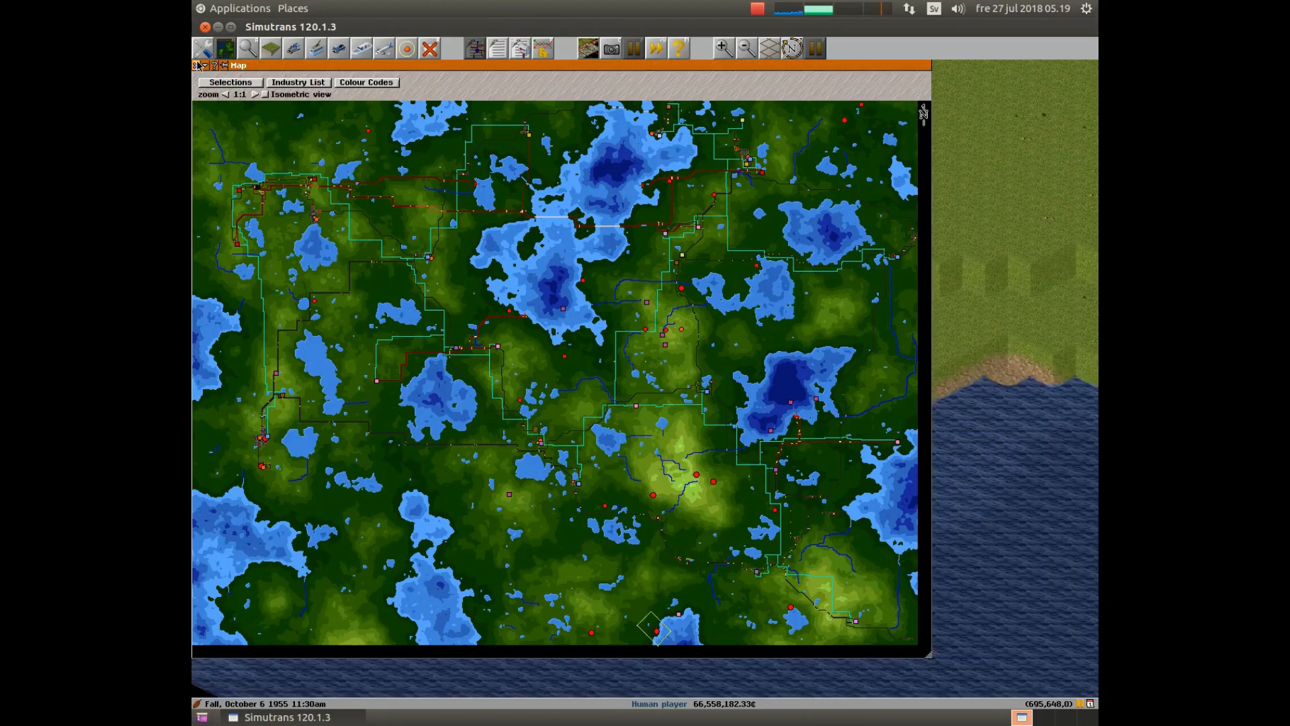
left_click(199, 65)
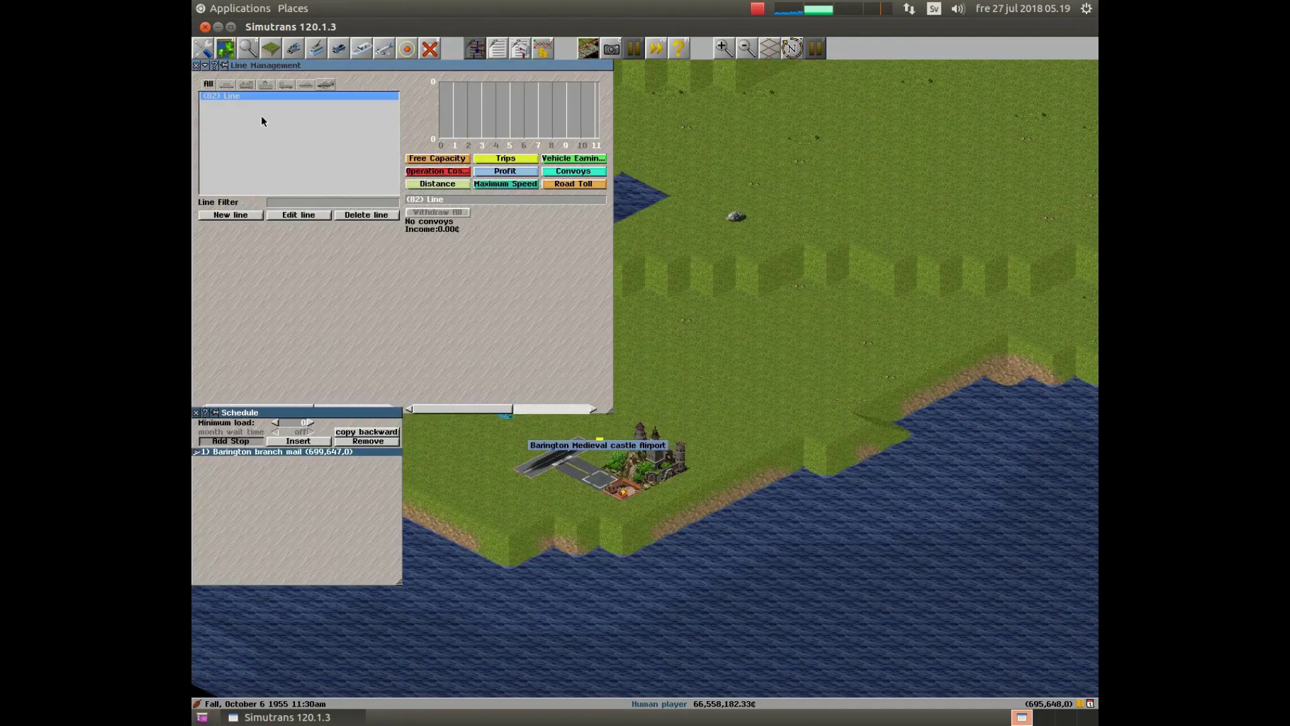
left_click(602, 479)
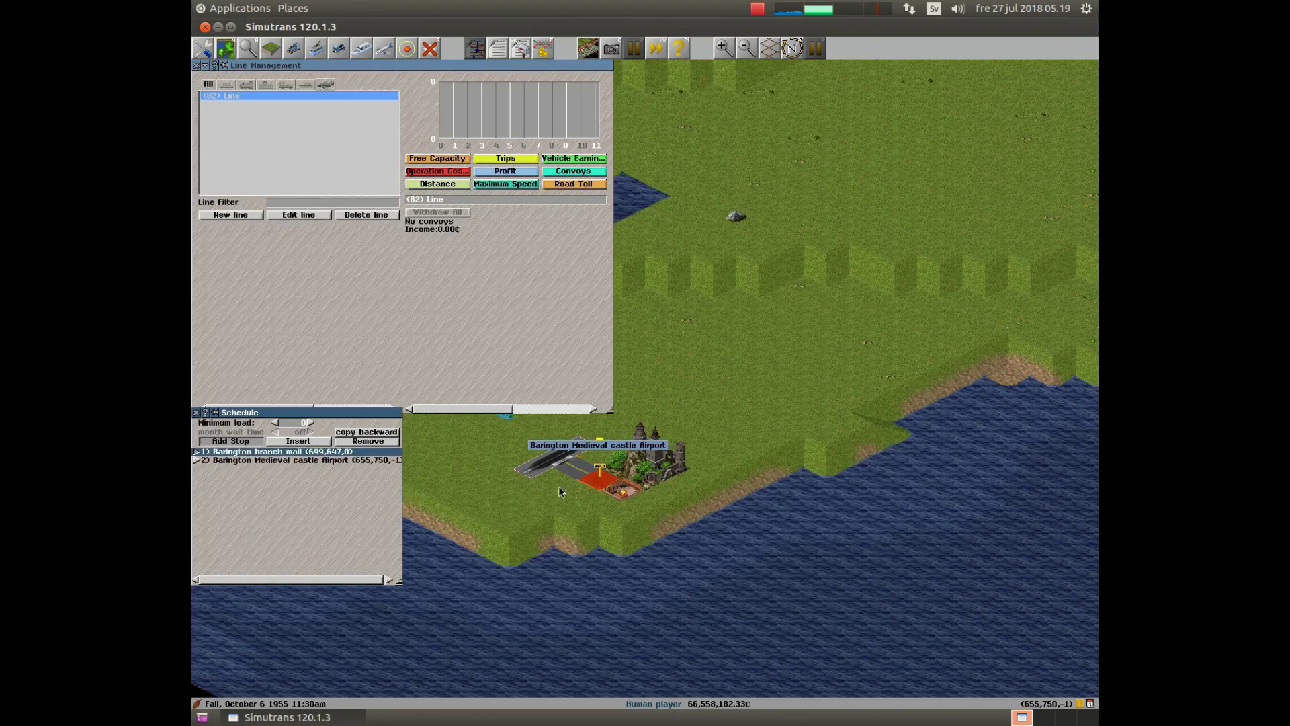
left_click(203, 413)
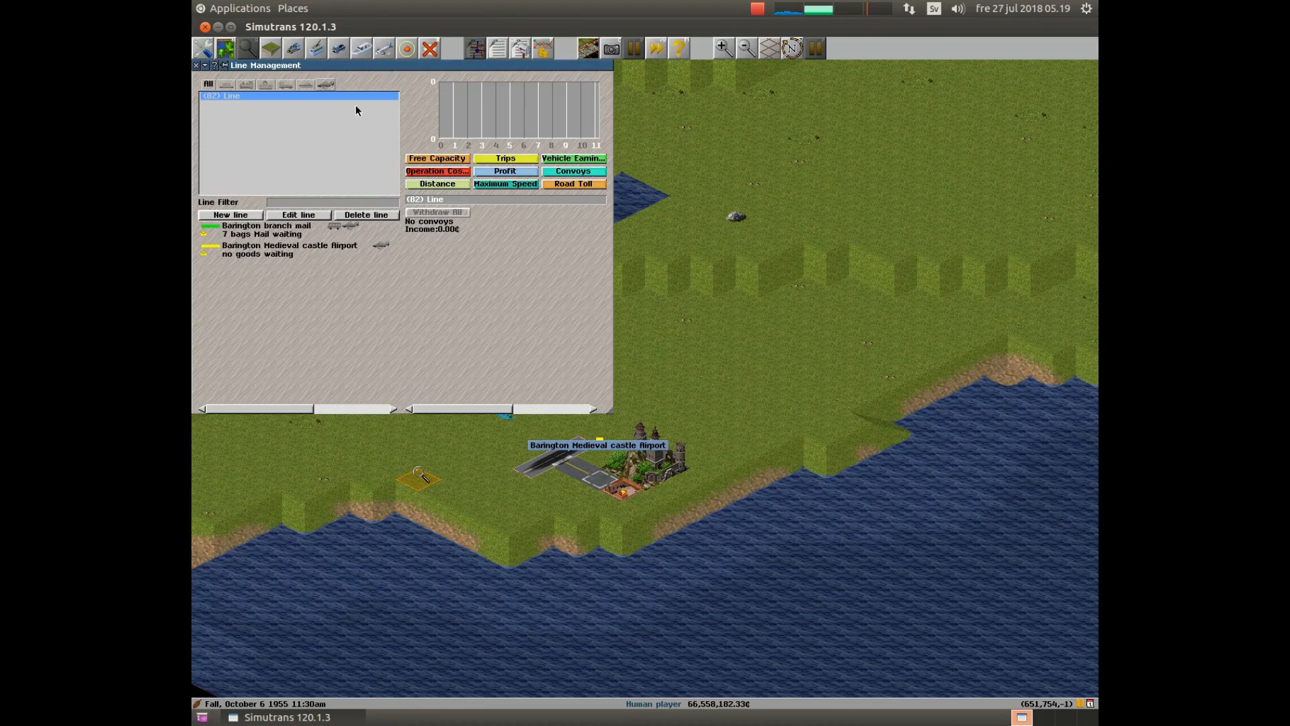
Step: Jump the view back to the branch mail airport via the world map
left_click(227, 49)
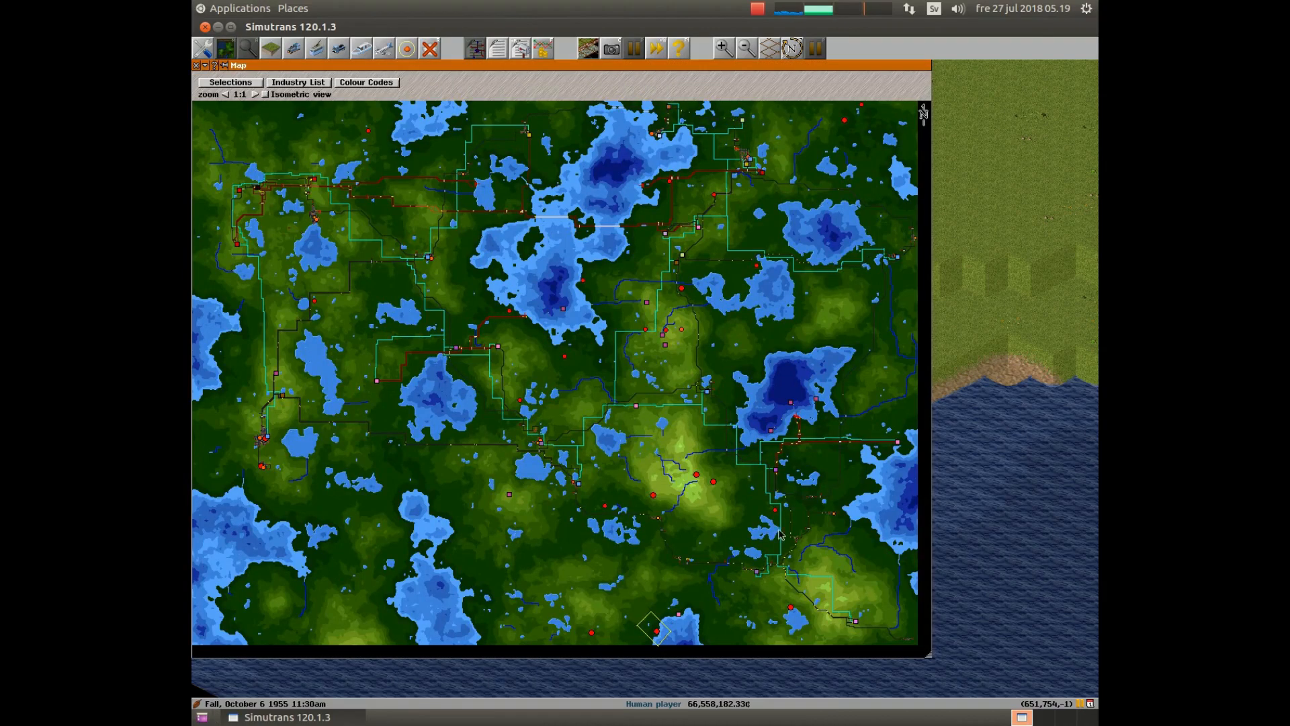
left_click(685, 565)
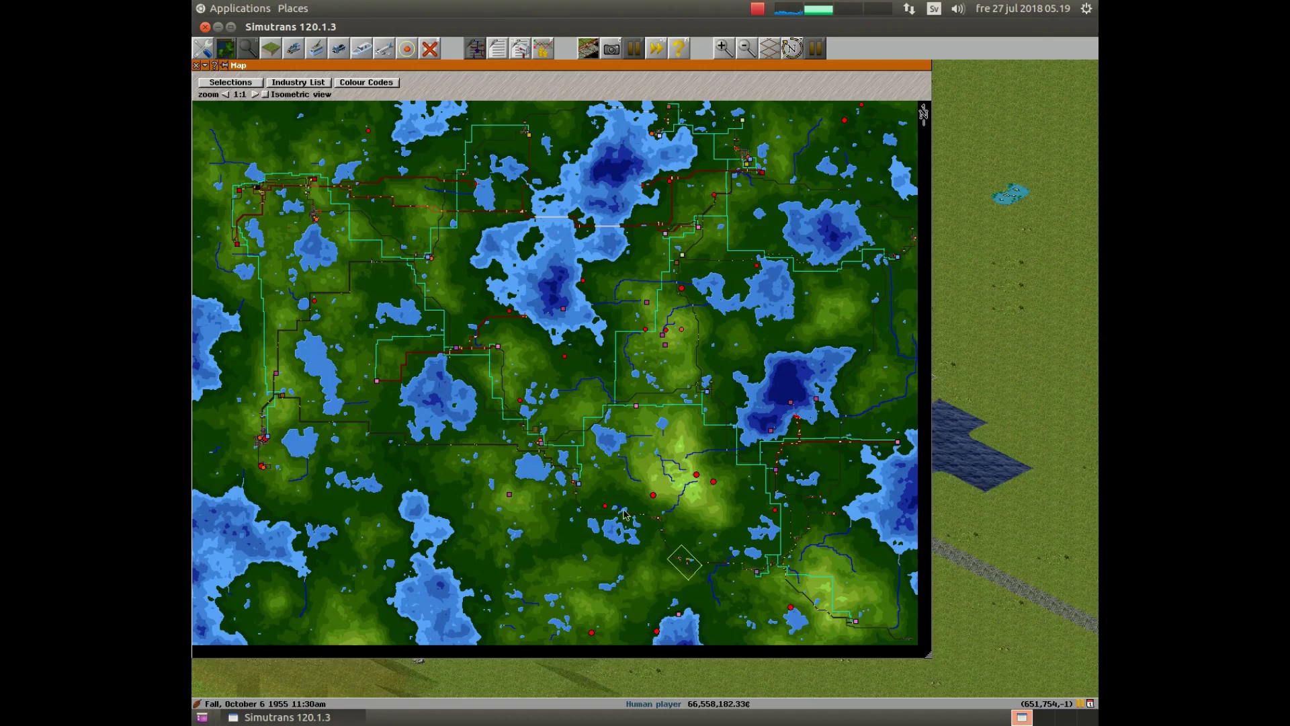
left_click(196, 67)
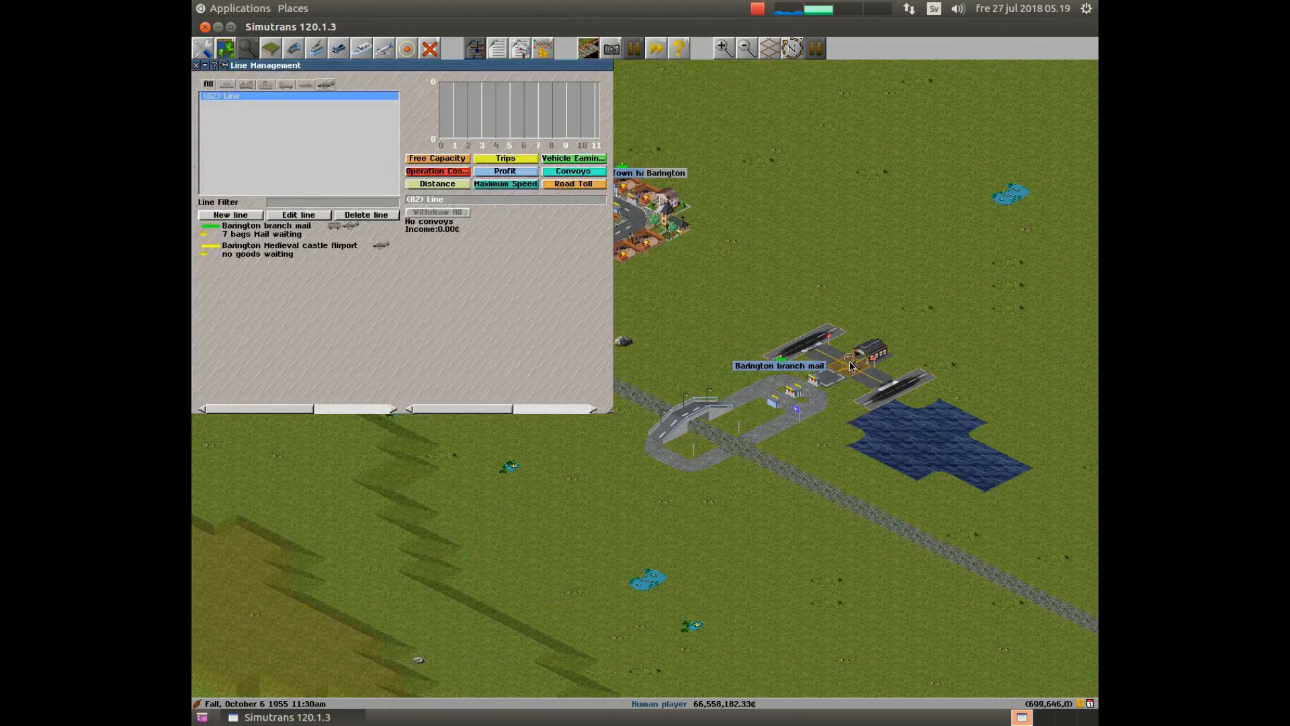
Step: Buy an S-188 Electra at the branch hangar, assign it to (82) Line and start it
left_click(872, 359)
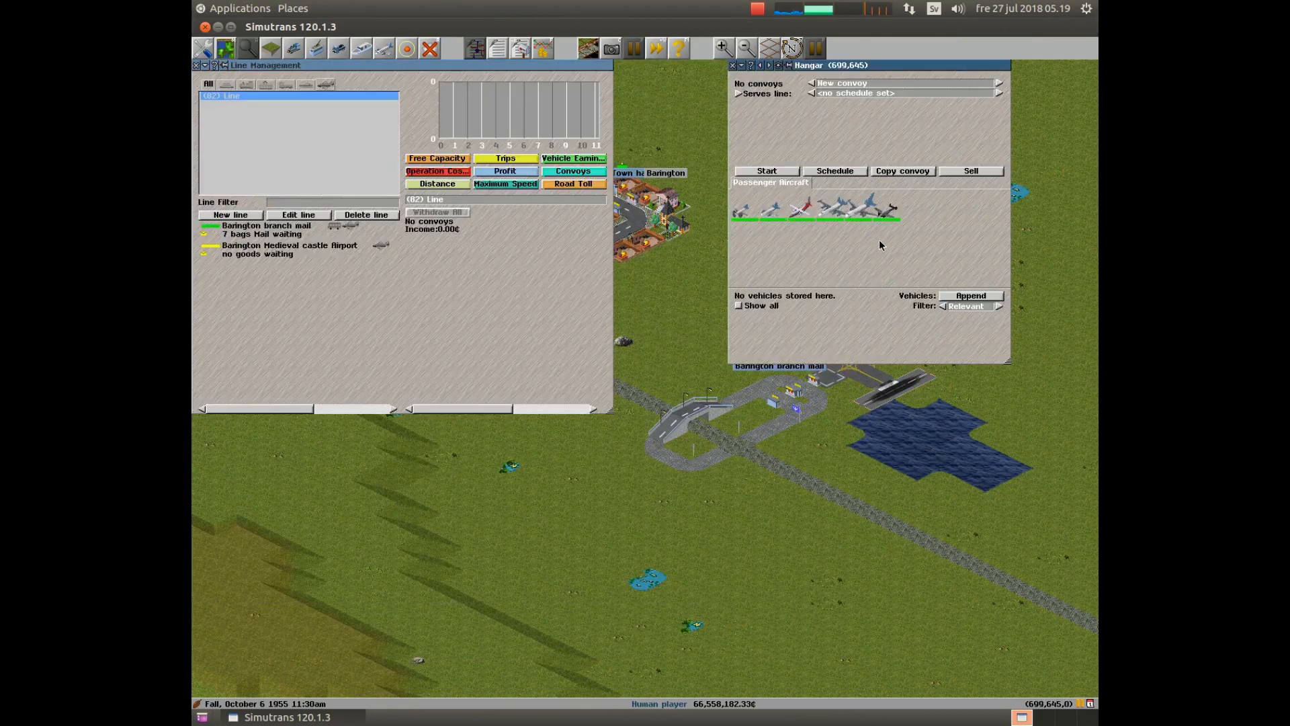
mouse_move(888, 211)
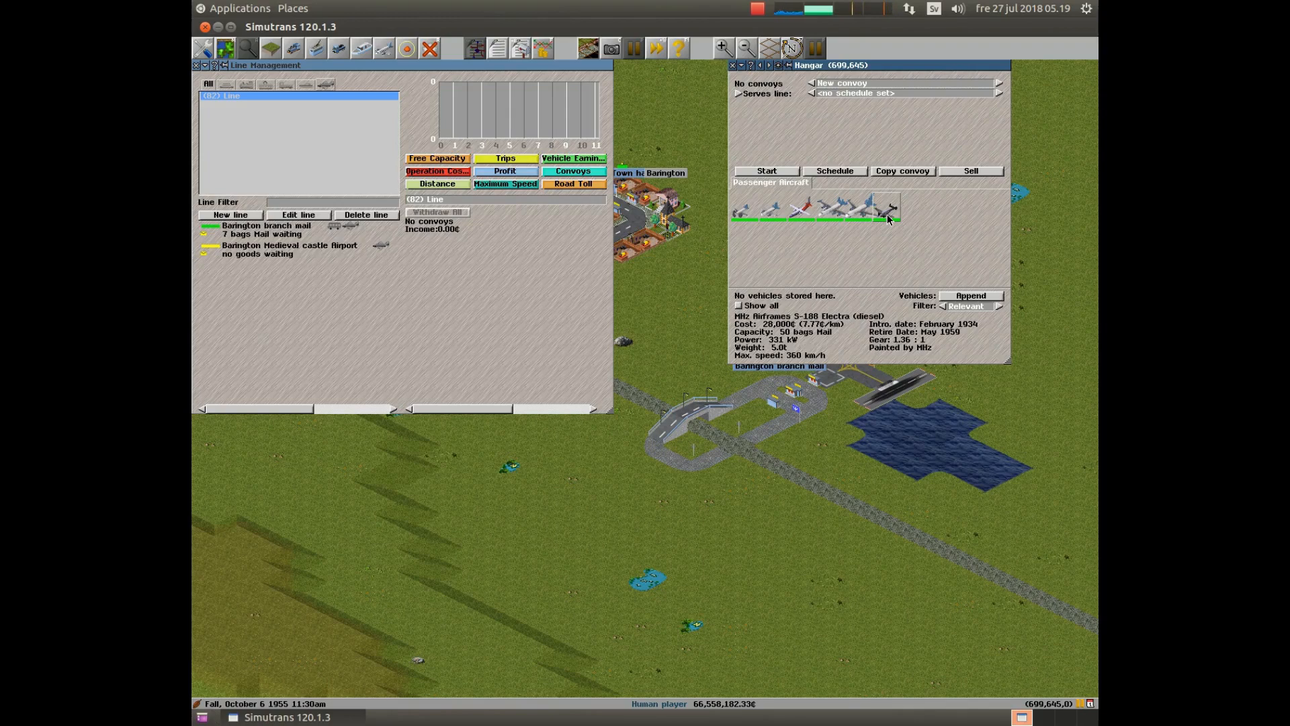
left_click(888, 214)
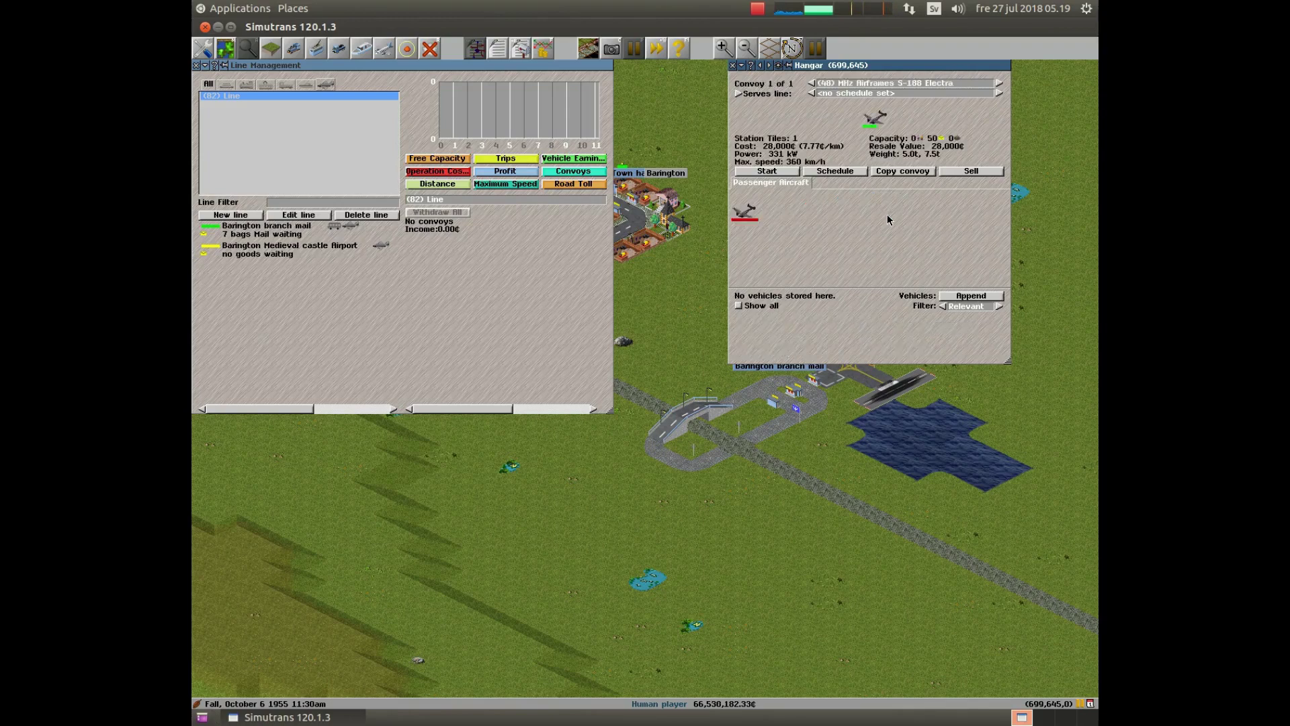
left_click(892, 92)
left_click(852, 126)
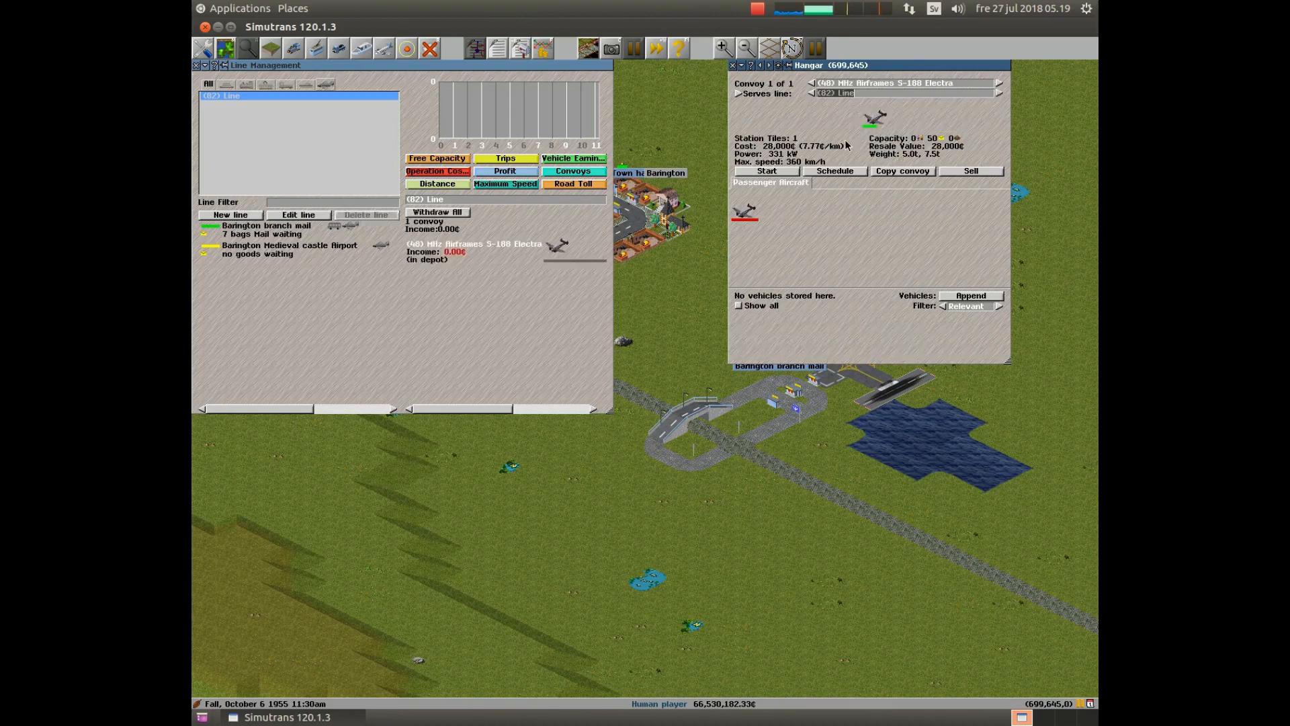
left_click(760, 172)
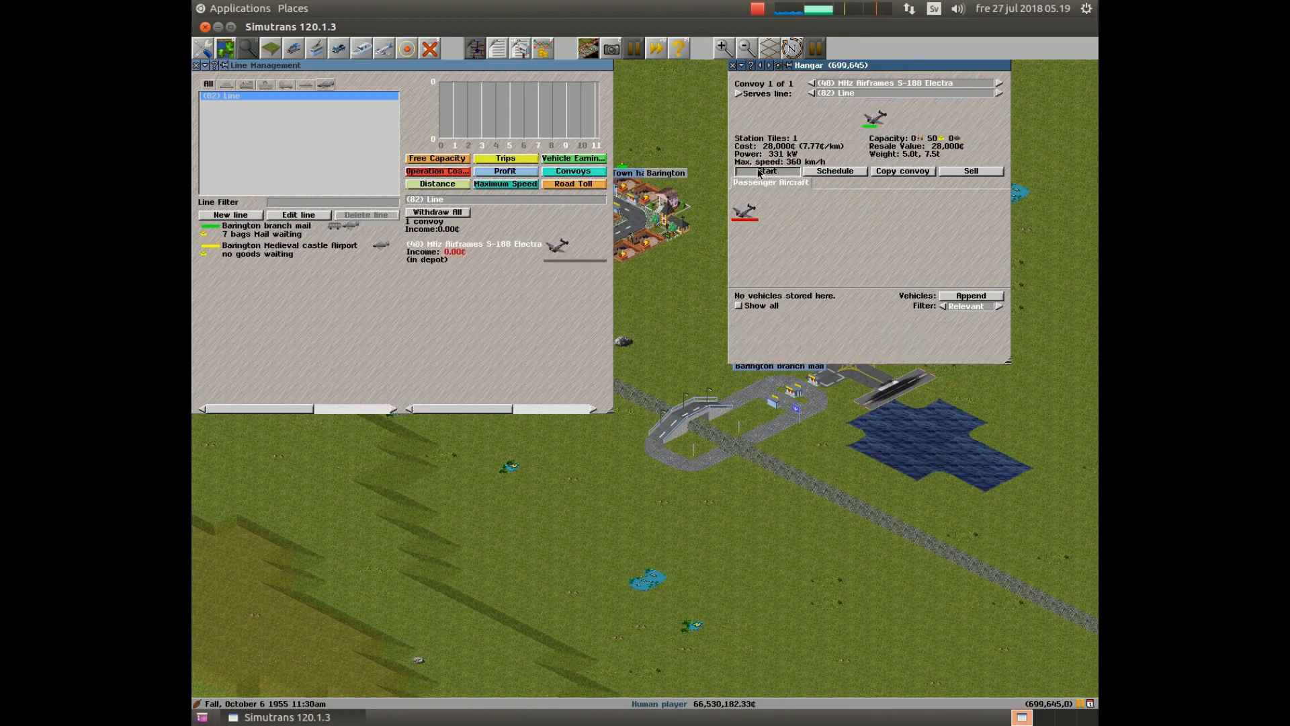
Step: Show the S-188 Electra's info window beside Line Management and resume the game so it departs
left_click(734, 66)
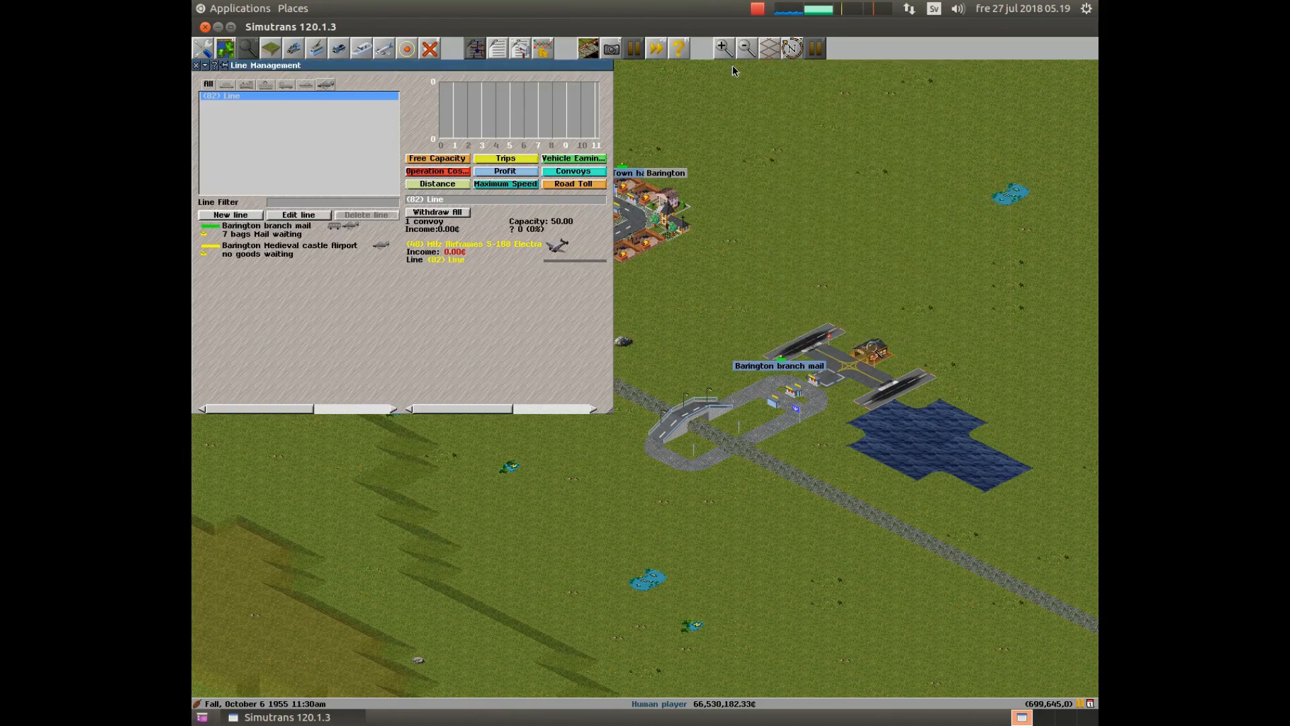
left_click(550, 248)
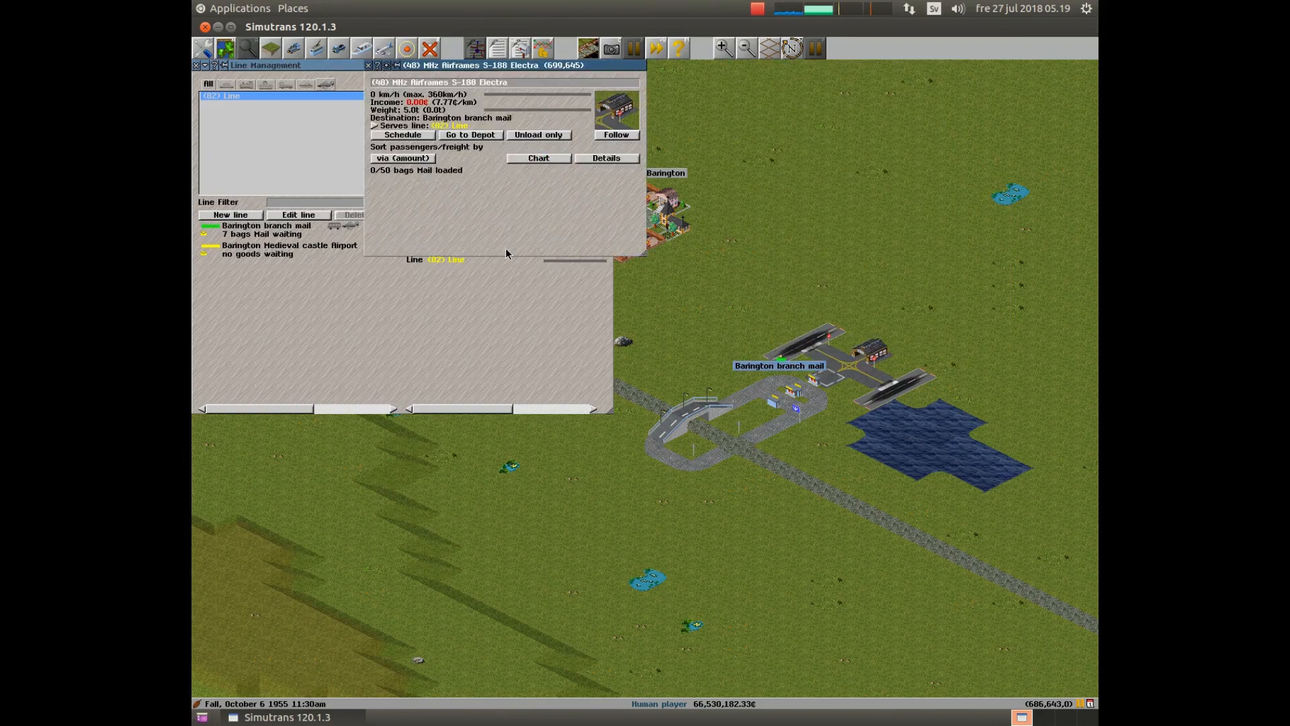
left_click_drag(615, 65, 956, 64)
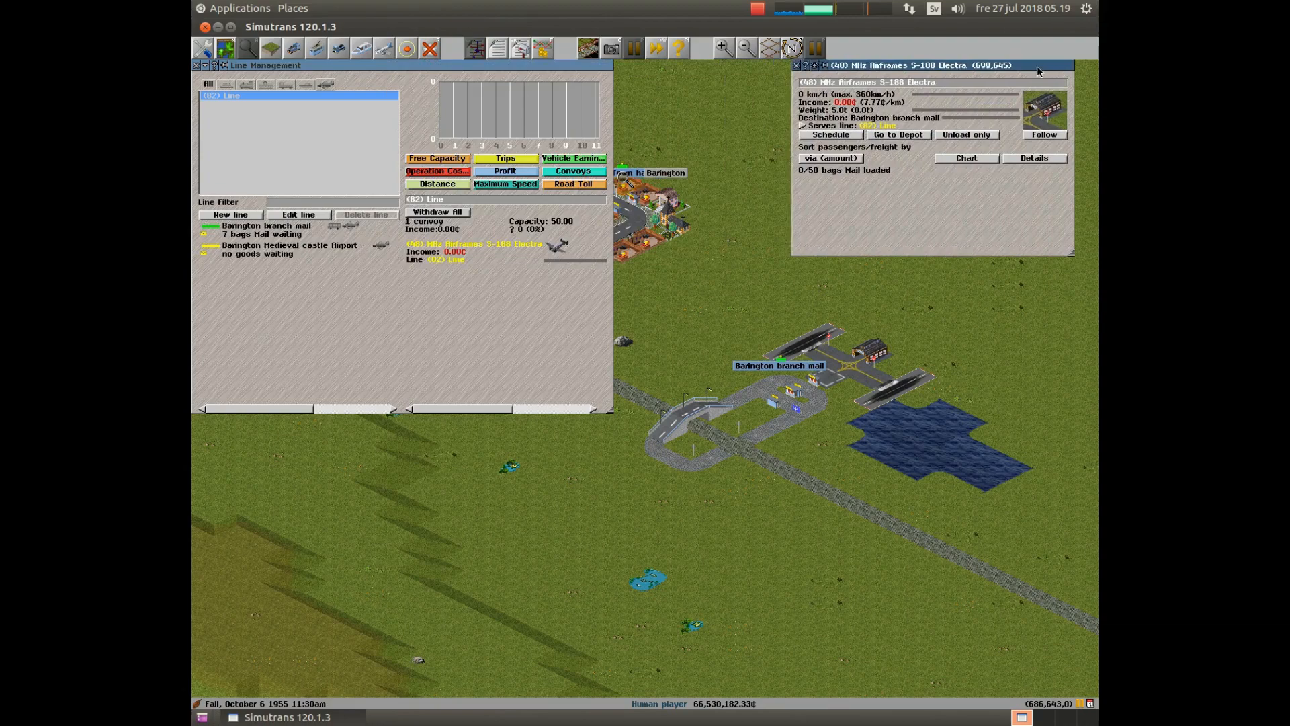
left_click_drag(1038, 65, 1062, 65)
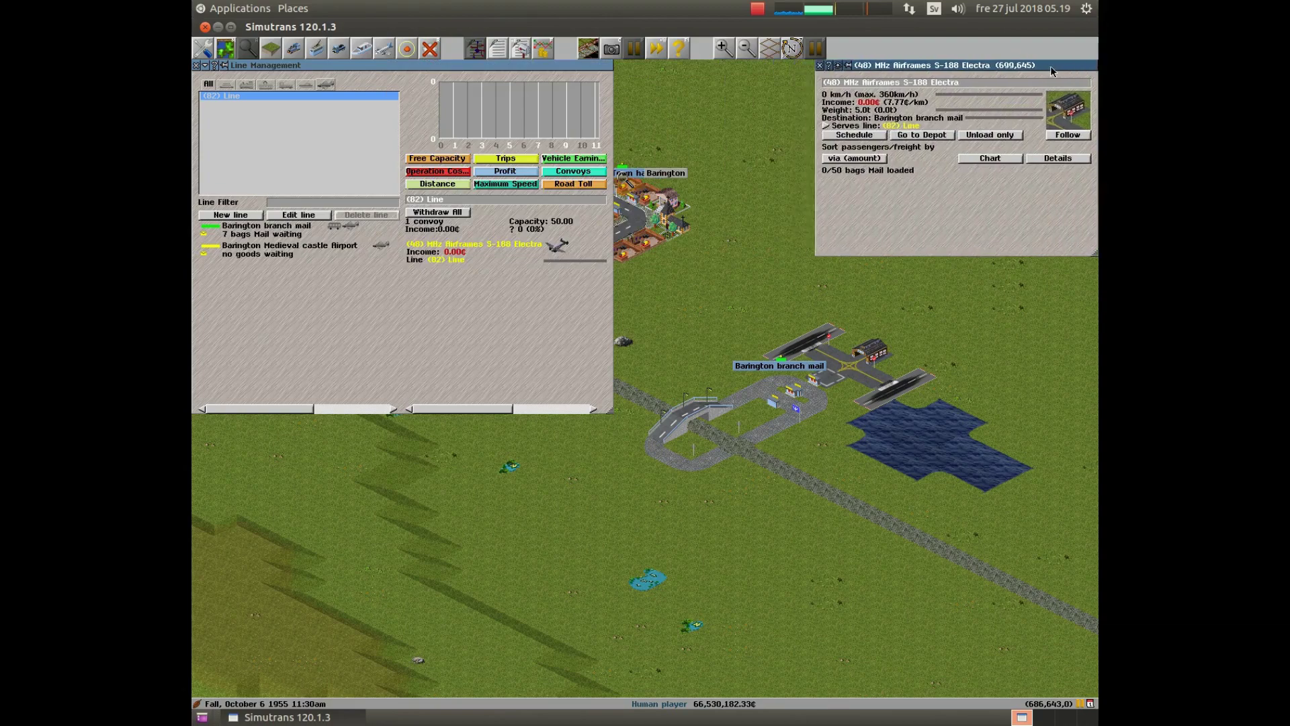
left_click(815, 49)
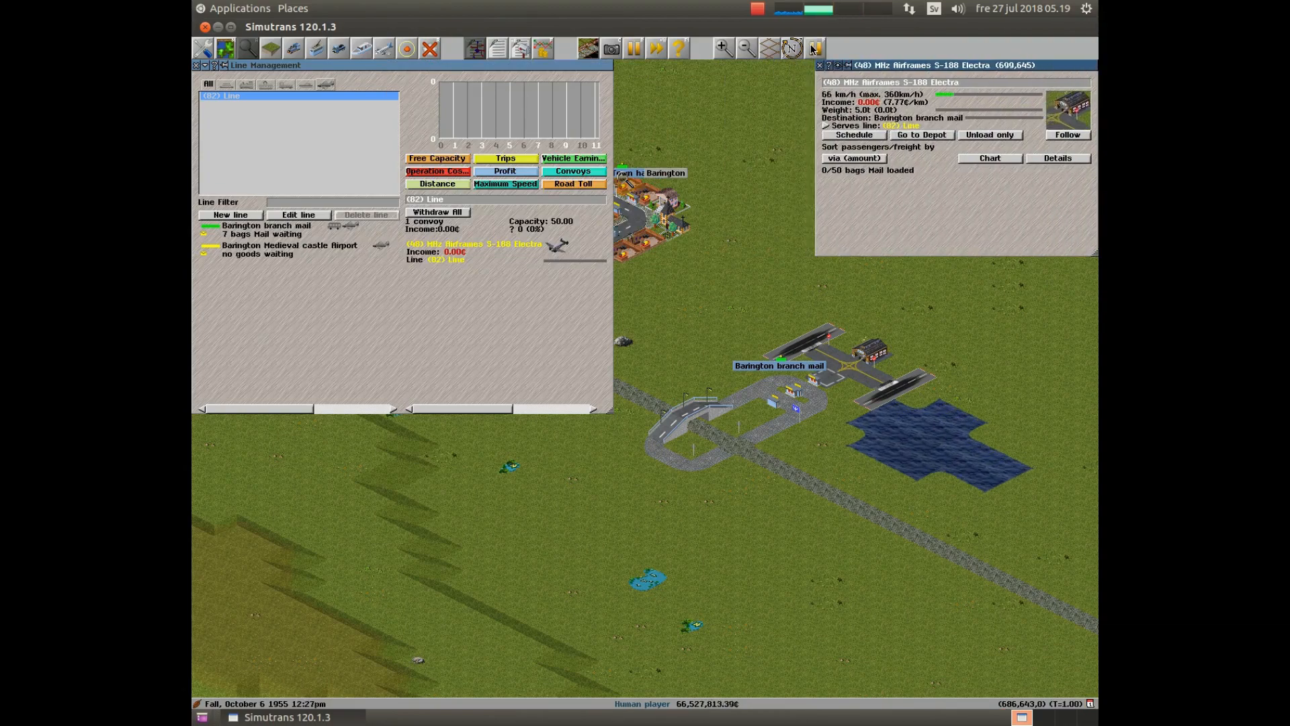